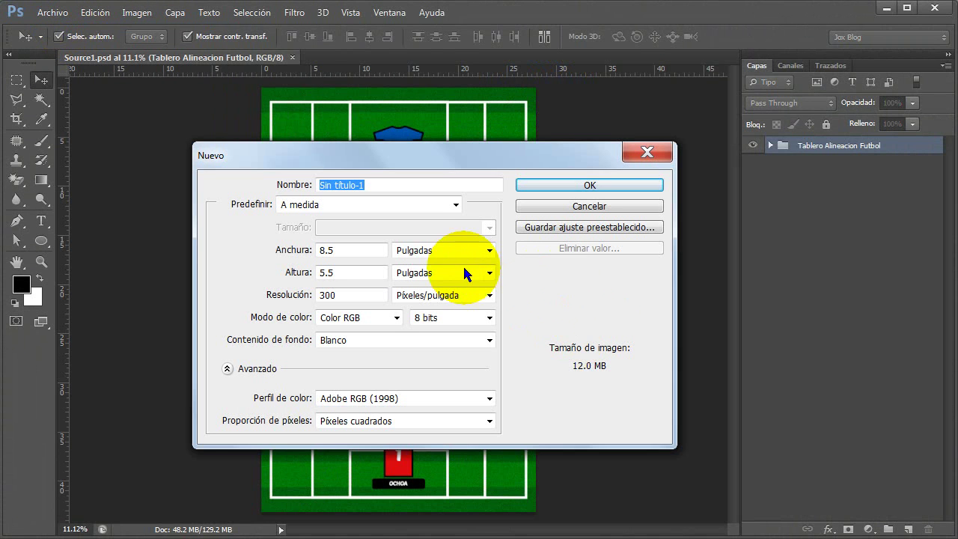
# Create a new 11 × 17 inch document at 300 ppi
pyautogui.moveTo(360, 250); pyautogui.dragTo(270, 243)
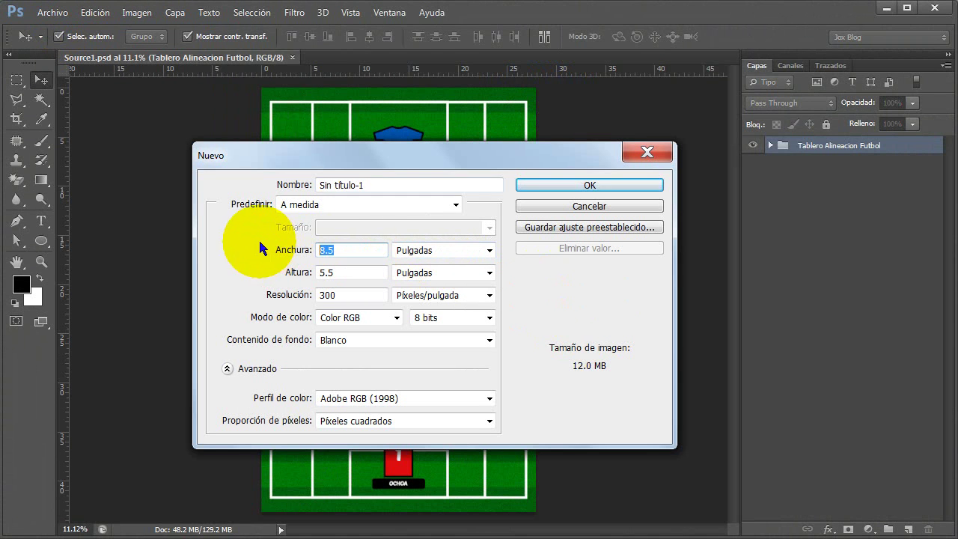
pyautogui.write('11')
pyautogui.moveTo(358, 273); pyautogui.dragTo(248, 271)
pyautogui.write('17')
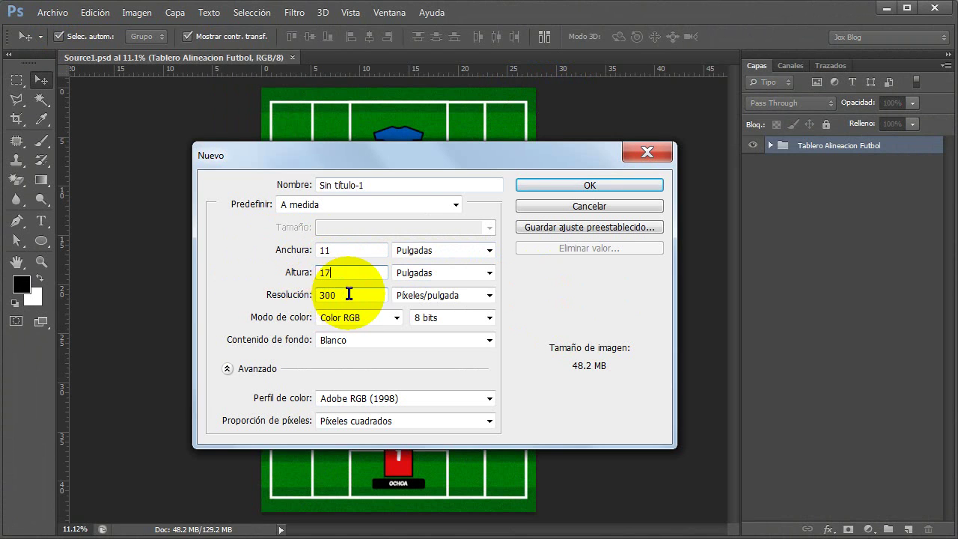
pyautogui.moveTo(341, 294); pyautogui.dragTo(217, 293)
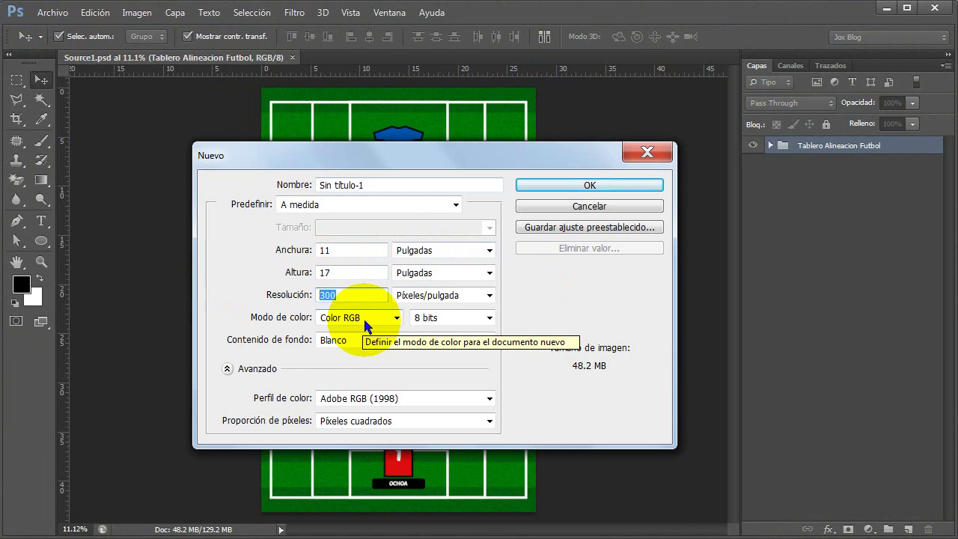
pyautogui.click(588, 184)
# Unlock Fondo into Capa 0 and add vertical and horizontal guides through the centre
pyautogui.doubleClick(830, 176)
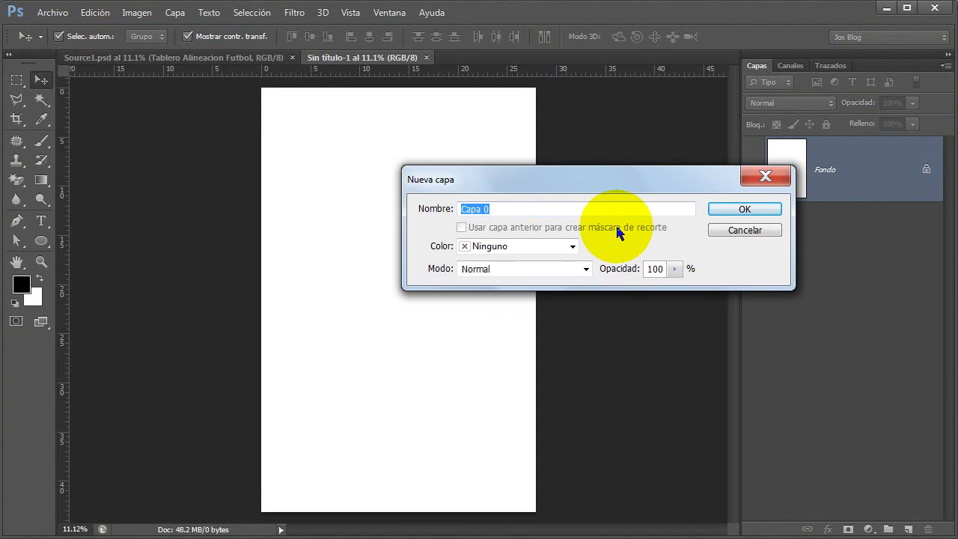
pyautogui.click(725, 215)
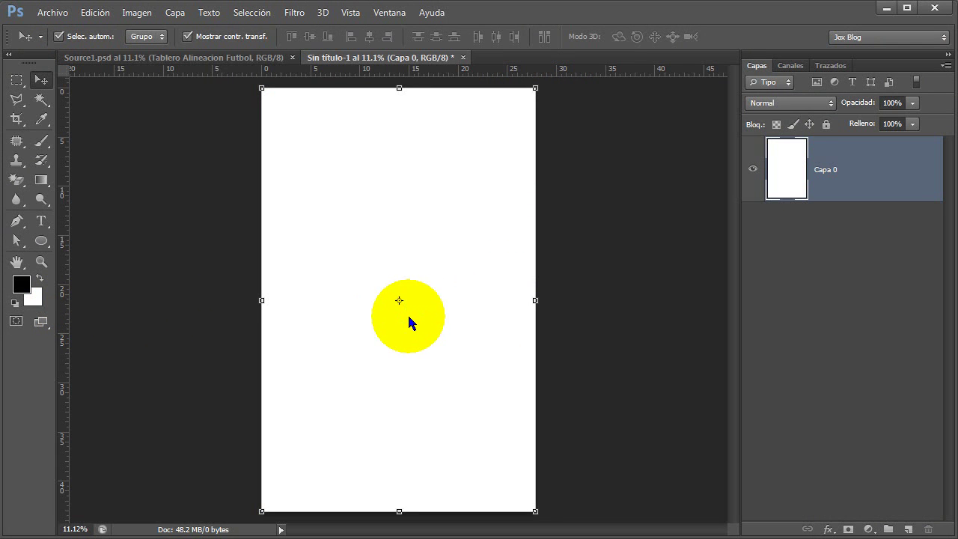
pyautogui.moveTo(400, 320); pyautogui.dragTo(398, 318)
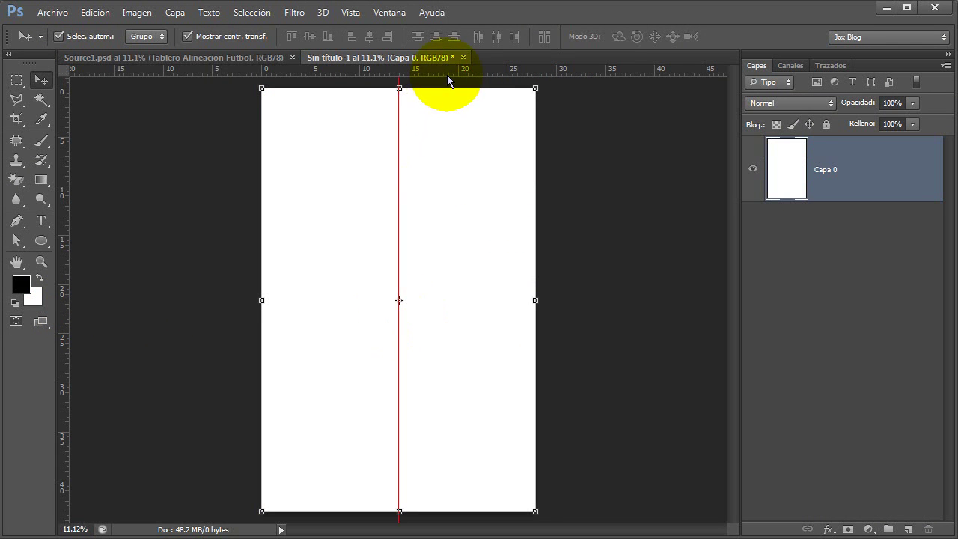
pyautogui.moveTo(447, 71); pyautogui.dragTo(447, 300)
pyautogui.click(868, 529)
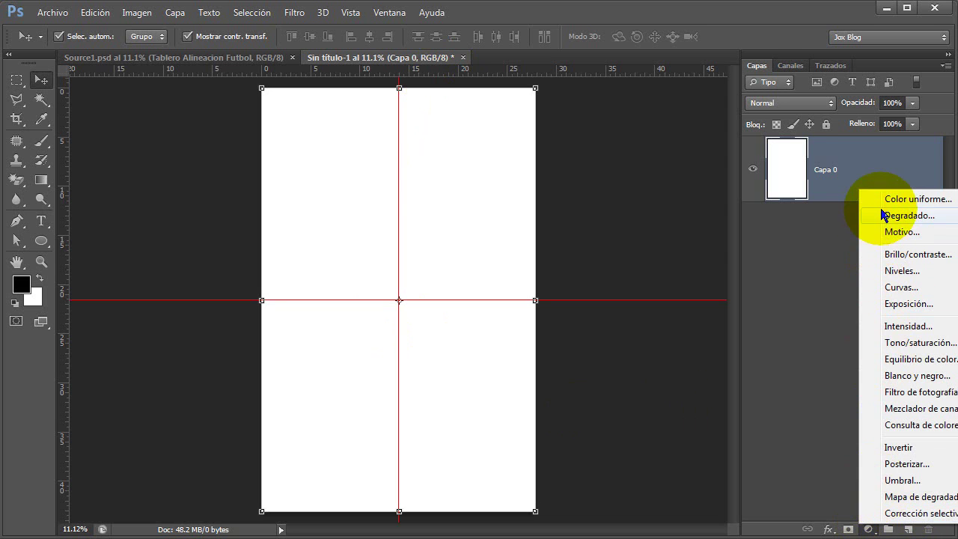
# Add a Color uniforme fill layer with hex colour 307606
pyautogui.click(917, 198)
pyautogui.moveTo(769, 175); pyautogui.dragTo(562, 171)
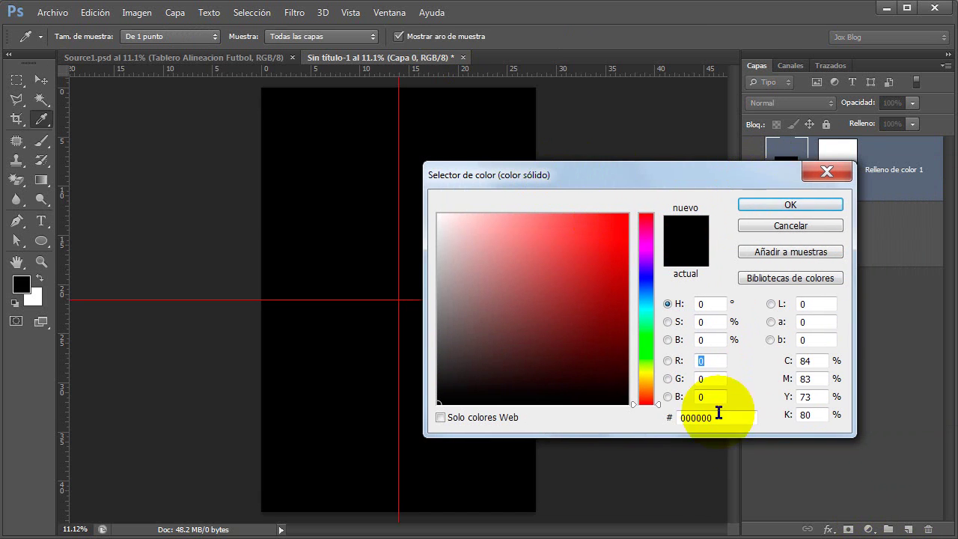
pyautogui.click(717, 417)
pyautogui.write('3')
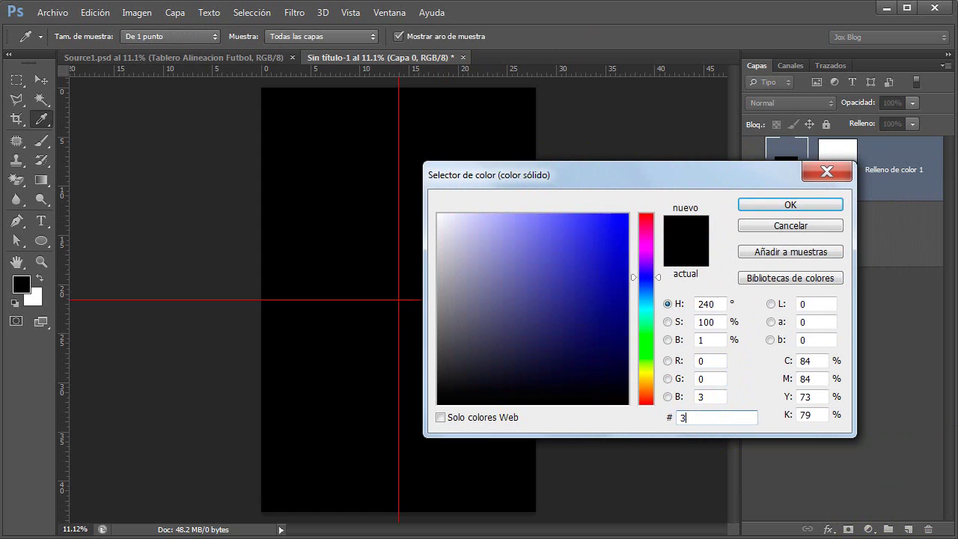
pyautogui.write('07606')
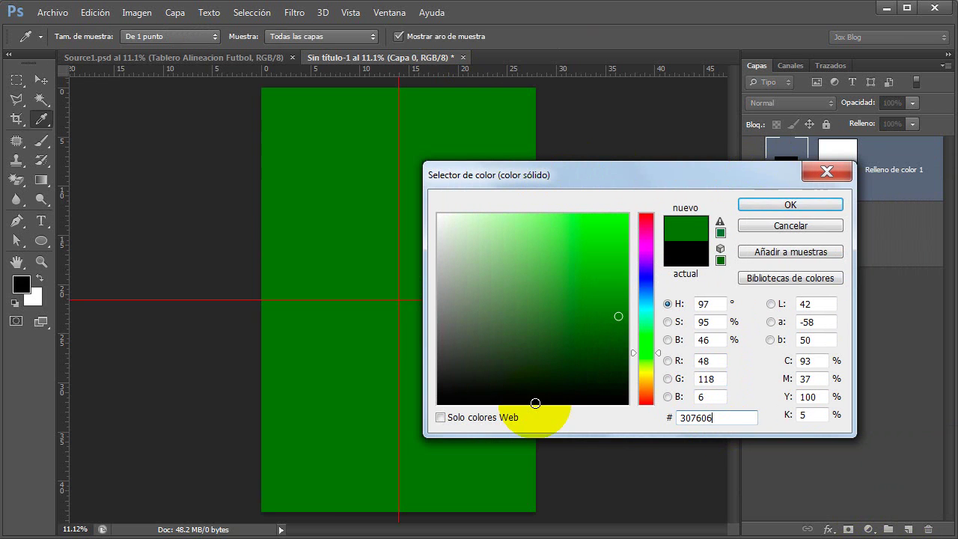
pyautogui.click(752, 205)
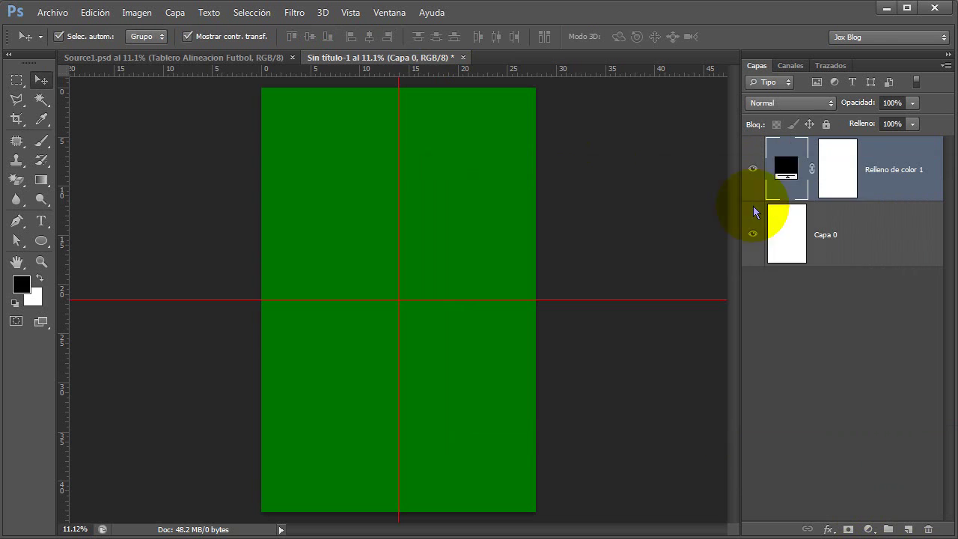
# Convert the green fill layer to a smart object and apply 25% Añadir ruido
pyautogui.rightClick(867, 176)
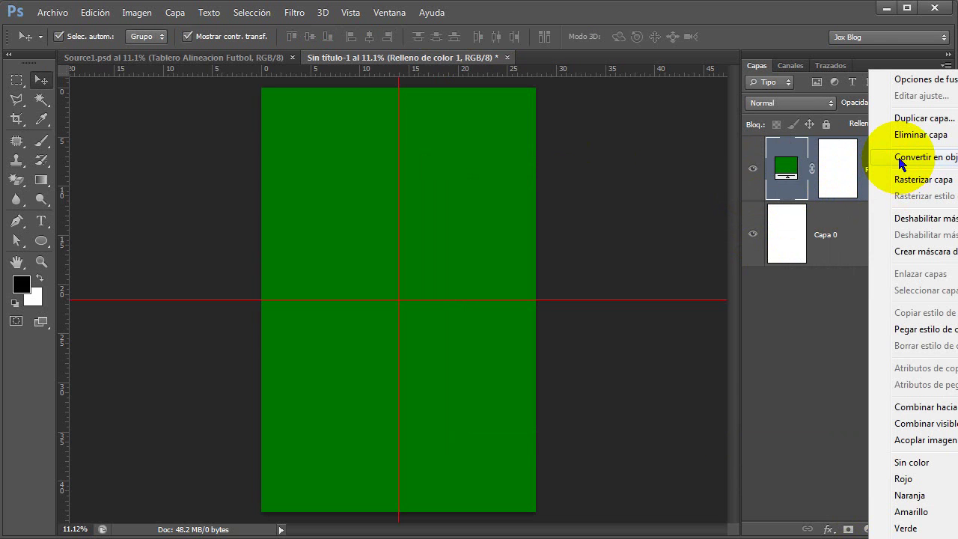
pyautogui.click(900, 157)
pyautogui.click(294, 13)
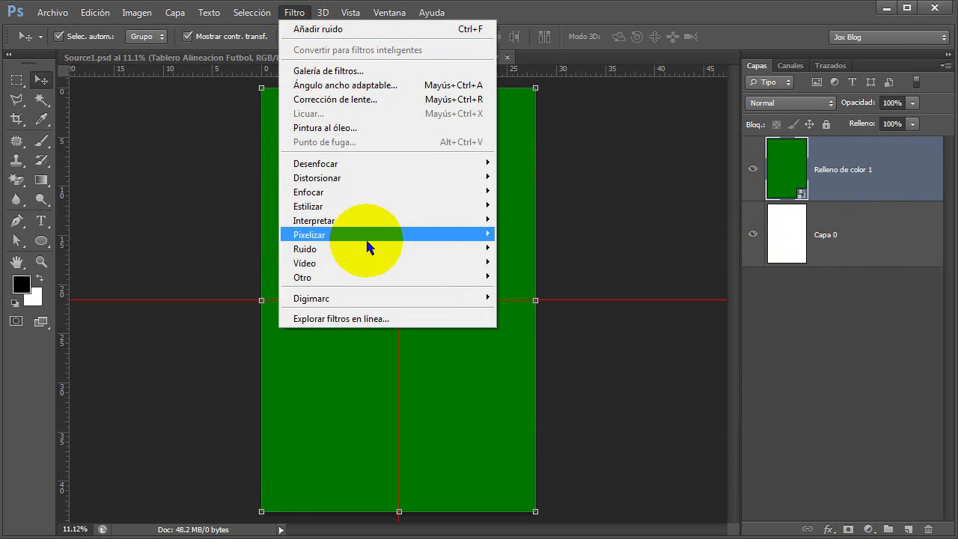
pyautogui.moveTo(315, 248)
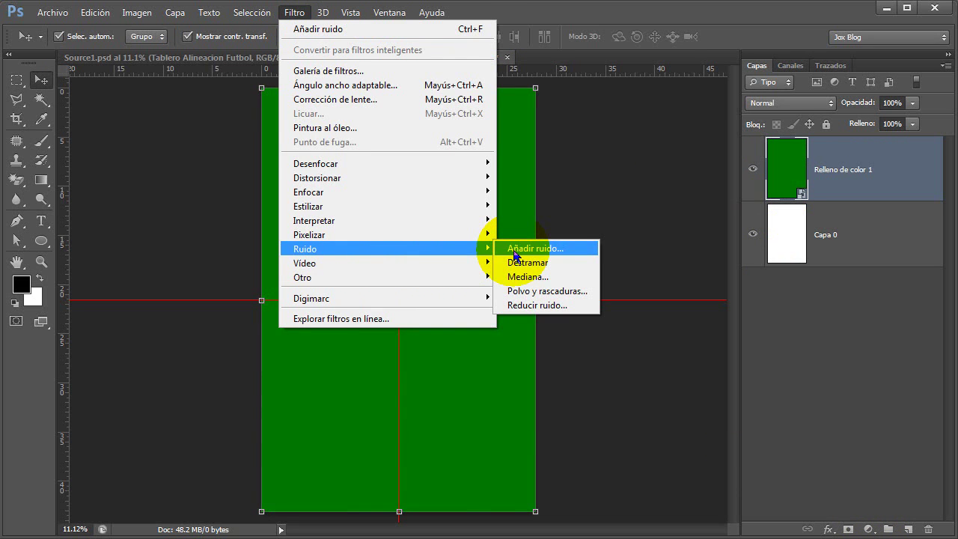
pyautogui.click(514, 254)
pyautogui.click(549, 325)
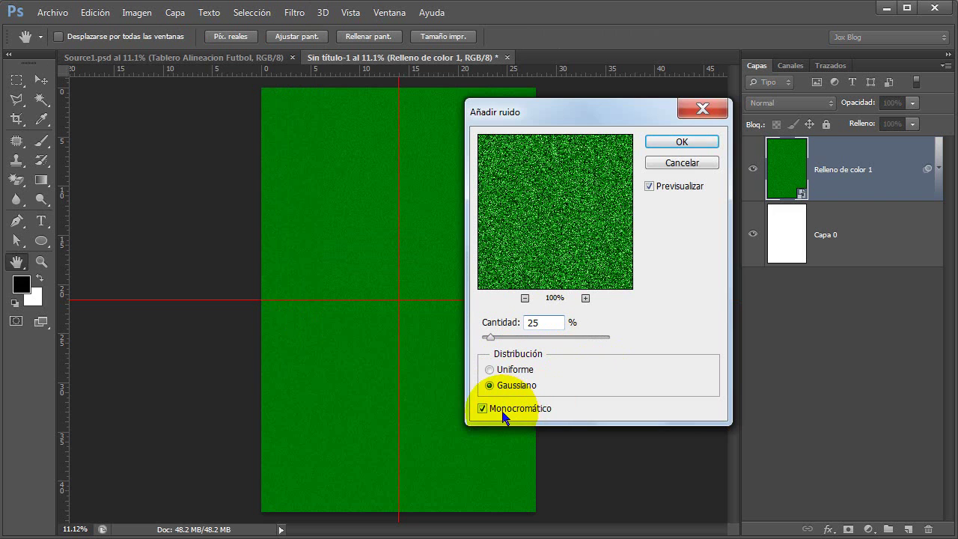
pyautogui.click(664, 142)
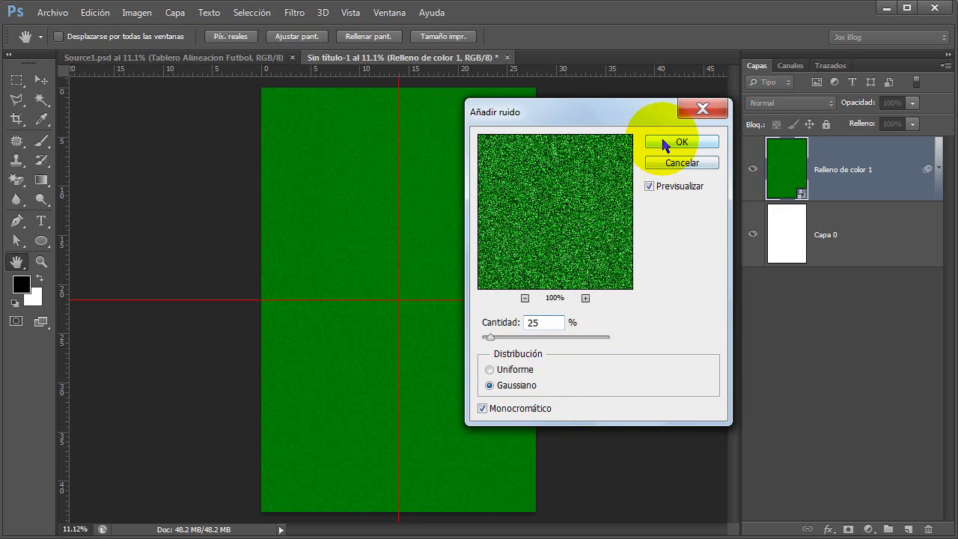
pyautogui.click(868, 529)
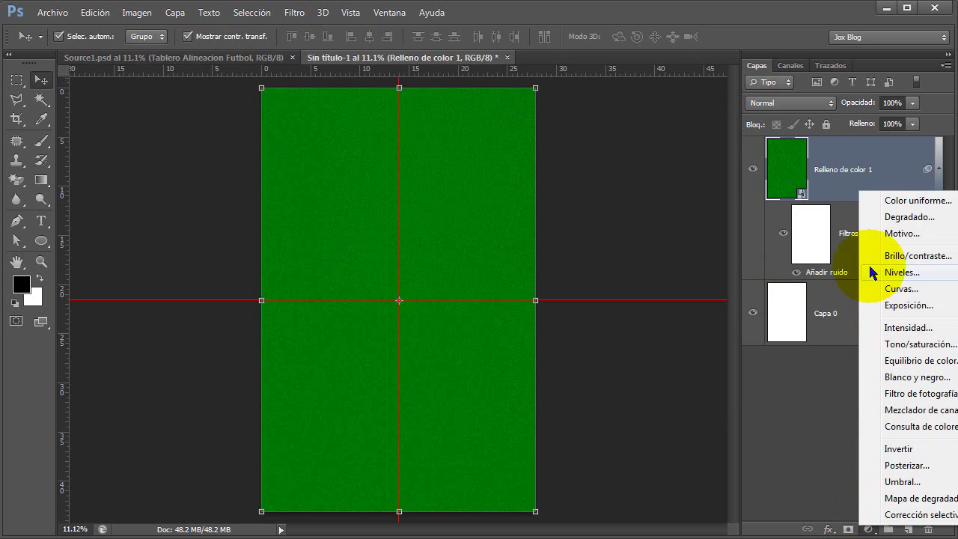
# Add a Relleno de motivo layer using the horizontal stripe pattern
pyautogui.click(872, 232)
pyautogui.click(685, 338)
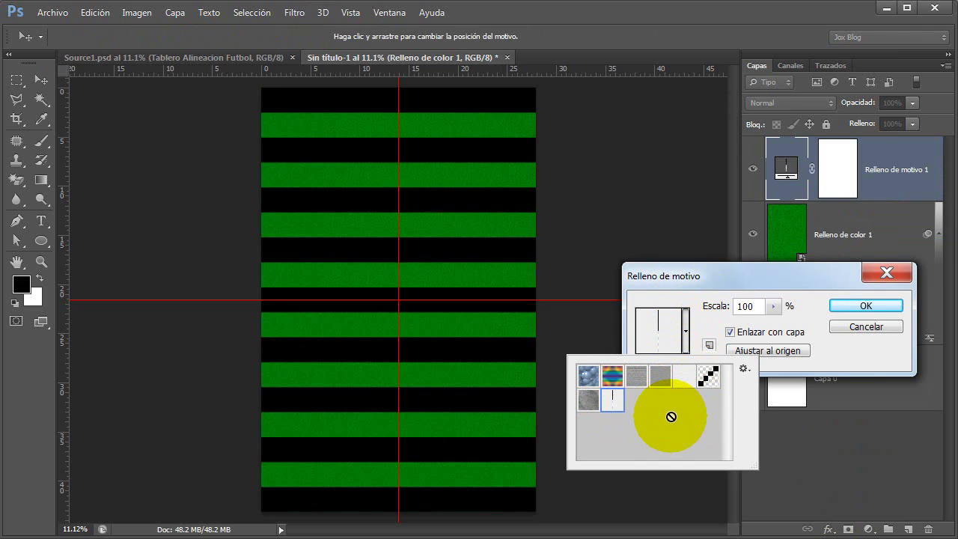
pyautogui.click(750, 305)
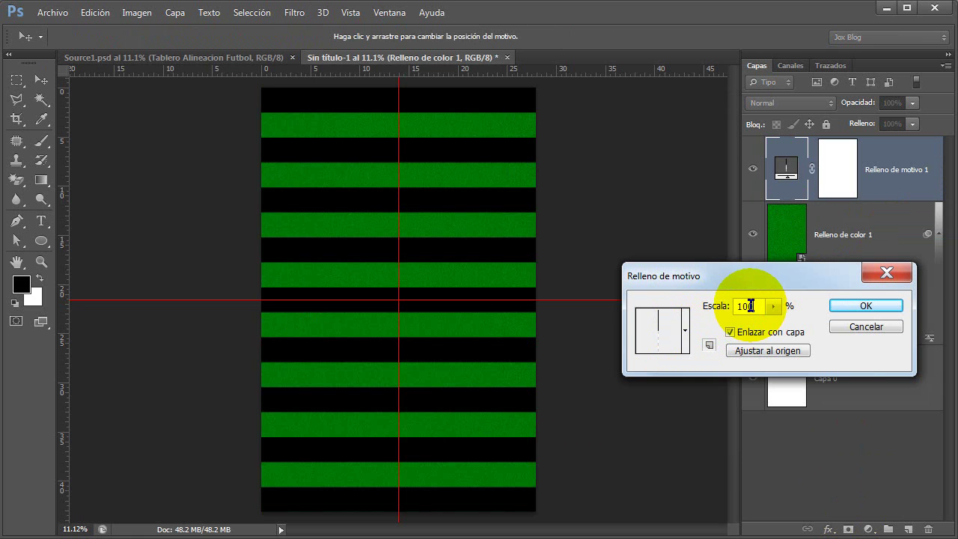
pyautogui.moveTo(790, 274); pyautogui.dragTo(677, 259)
pyautogui.moveTo(641, 385); pyautogui.dragTo(426, 63)
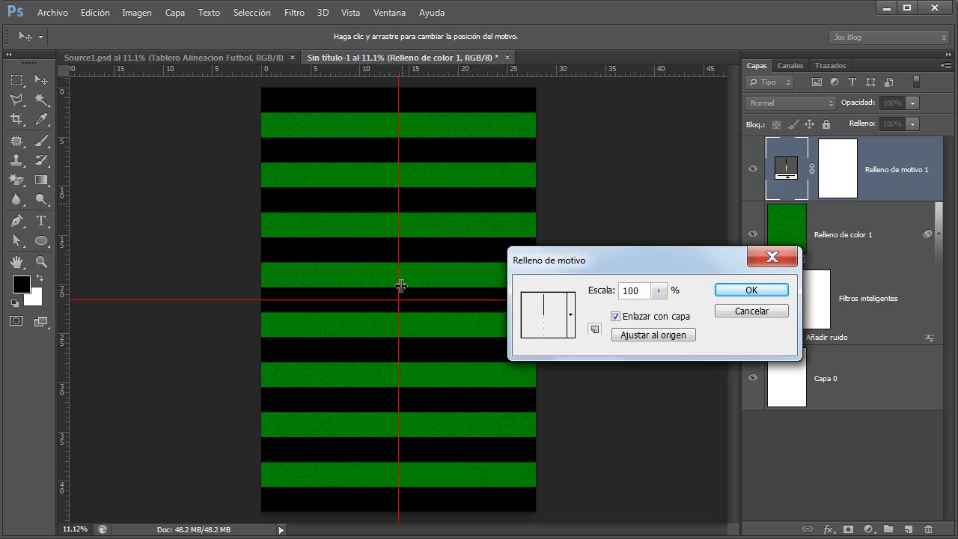
pyautogui.click(749, 292)
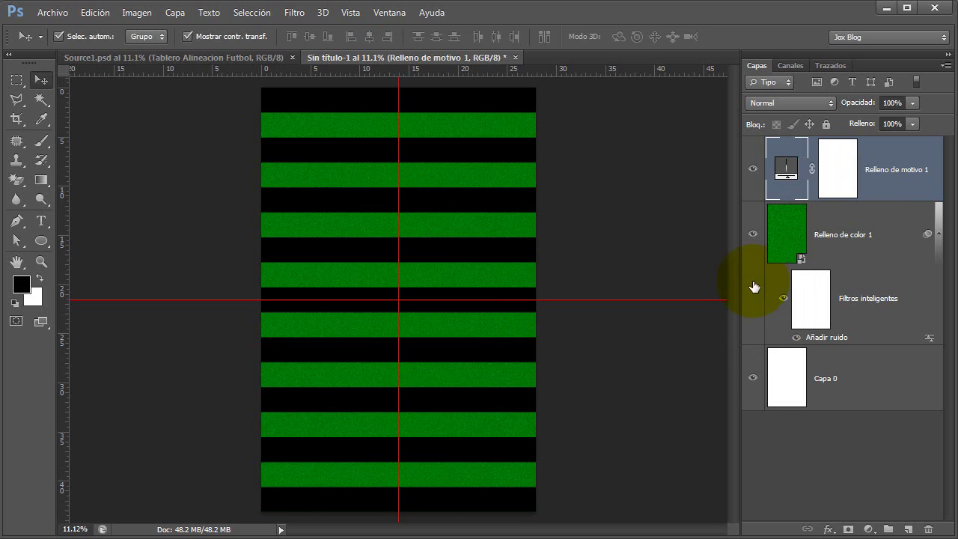
# Make the stripe layer a smart object, add Añadir ruido, and set opacity to 25%
pyautogui.rightClick(869, 168)
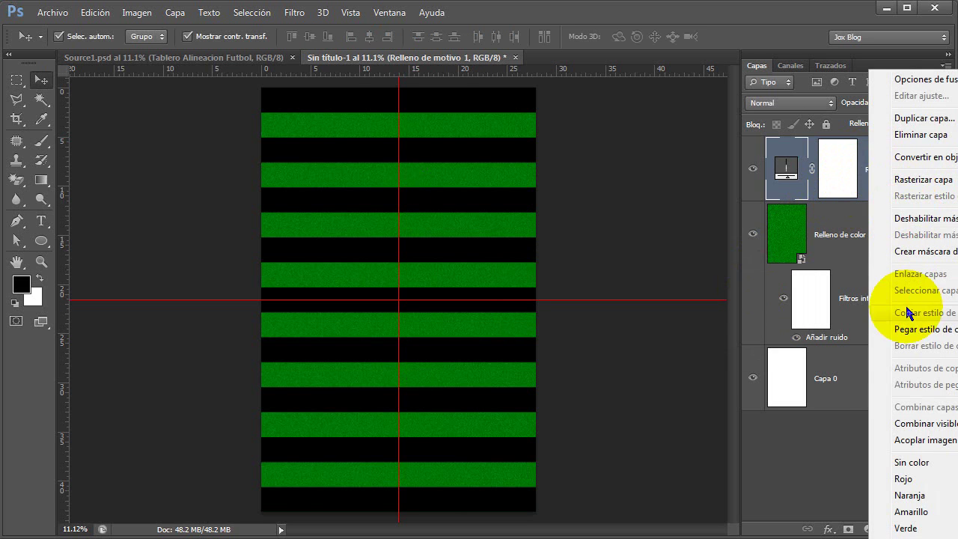
pyautogui.click(920, 157)
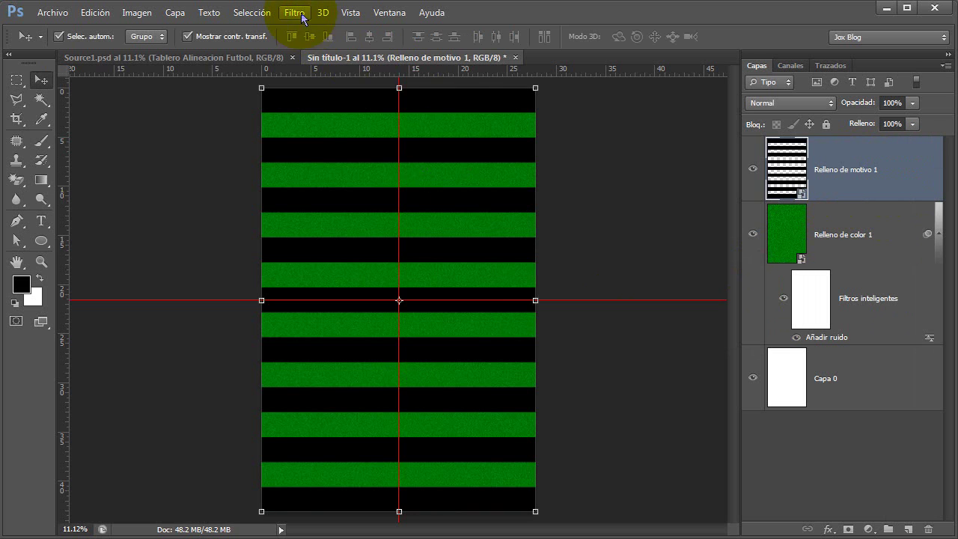
pyautogui.click(299, 12)
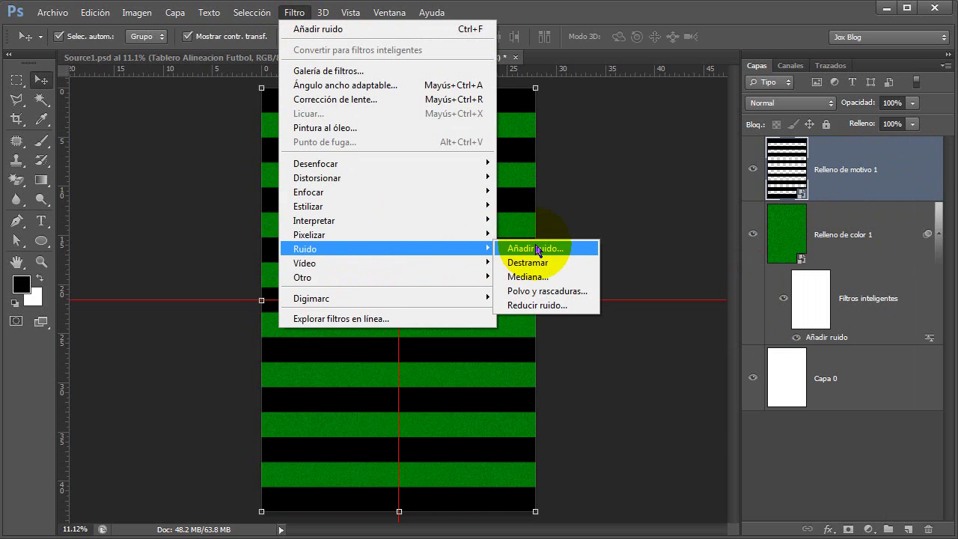
pyautogui.click(535, 249)
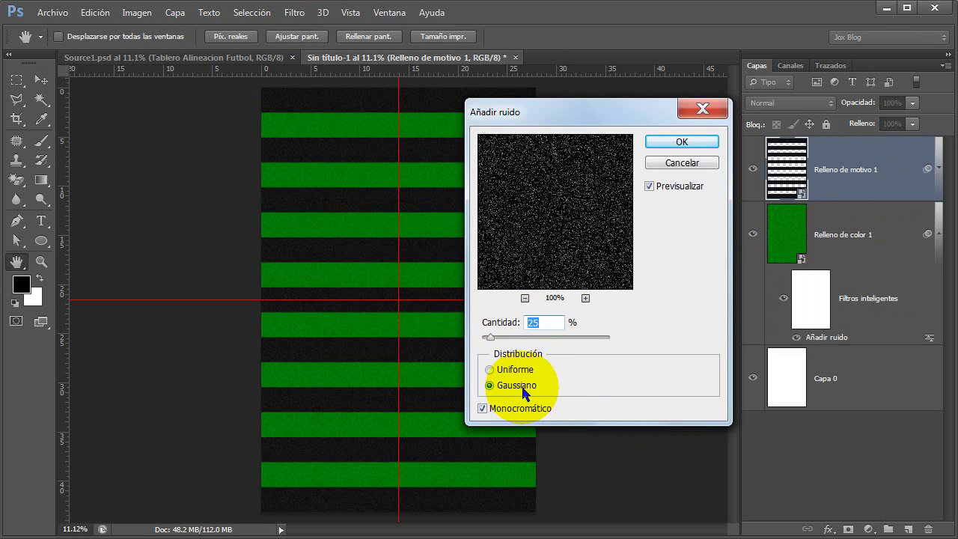
pyautogui.click(677, 142)
pyautogui.moveTo(902, 102); pyautogui.dragTo(882, 109)
pyautogui.write('25')
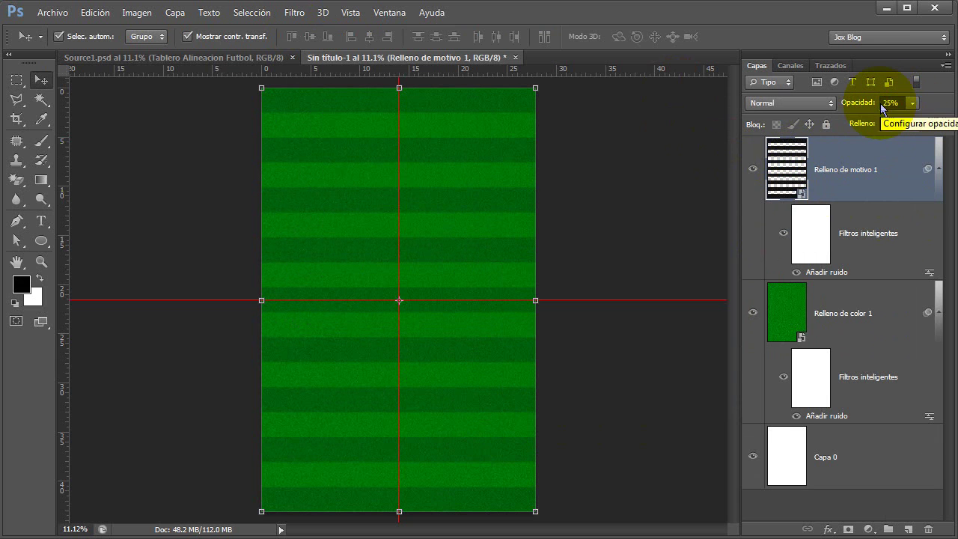
pyautogui.click(935, 169)
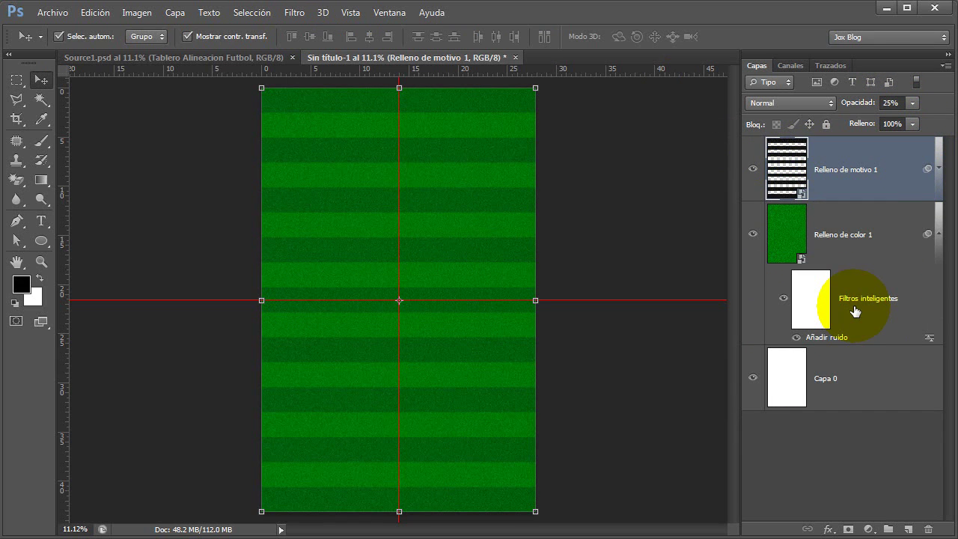
# Add a new layer named Marco and fill it with white
pyautogui.click(907, 529)
pyautogui.doubleClick(826, 169)
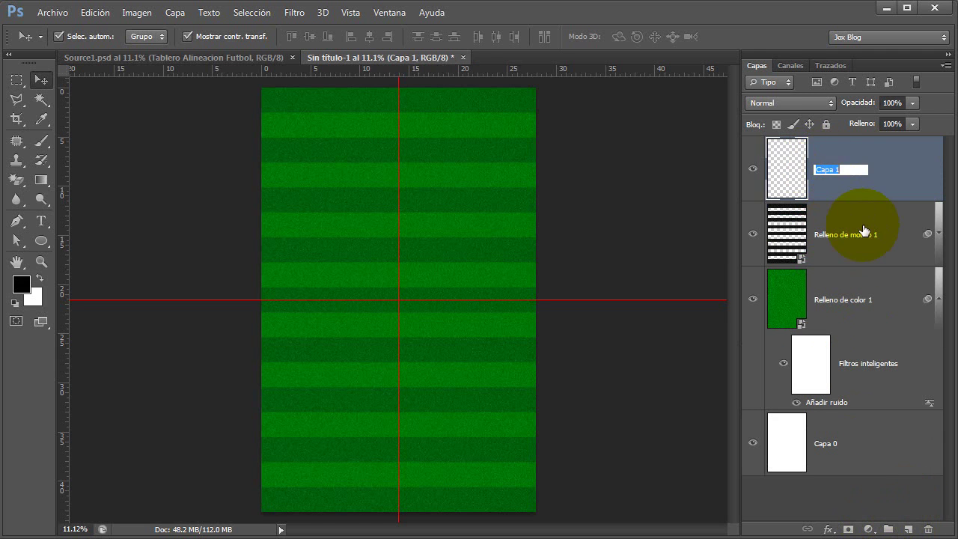
pyautogui.write('Marco')
pyautogui.press('Return')
pyautogui.click(95, 13)
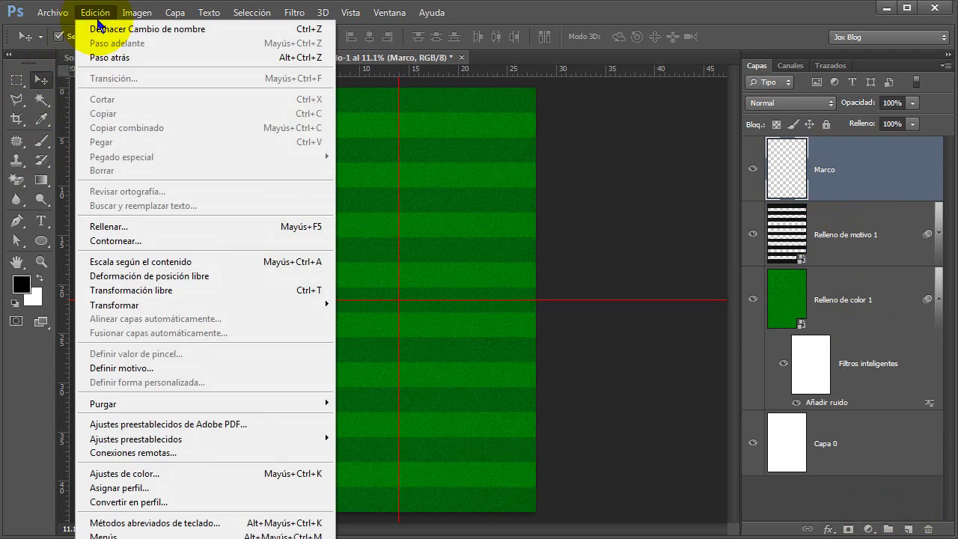
pyautogui.click(133, 227)
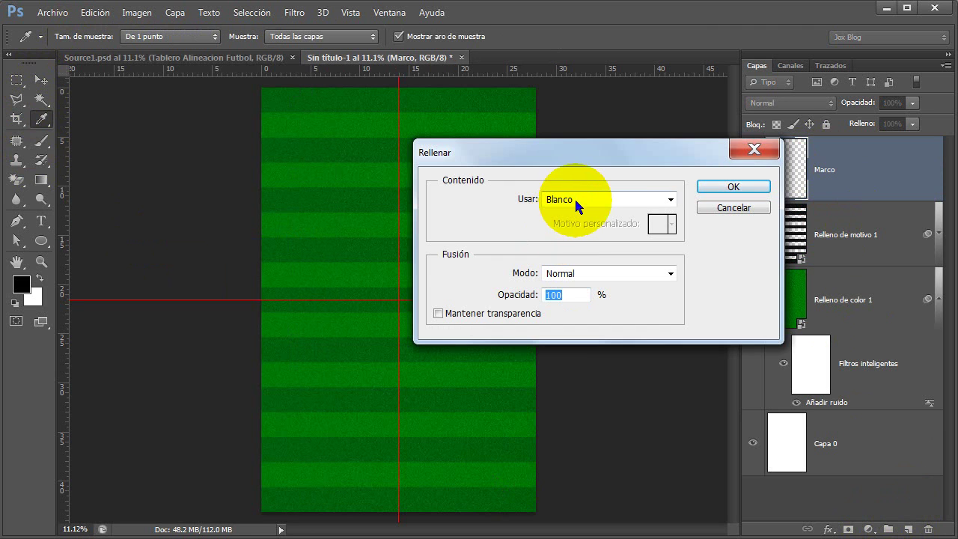
pyautogui.click(718, 188)
# Scale Marco to 93.88% around its centre and set its fill to 0%
pyautogui.press('v')
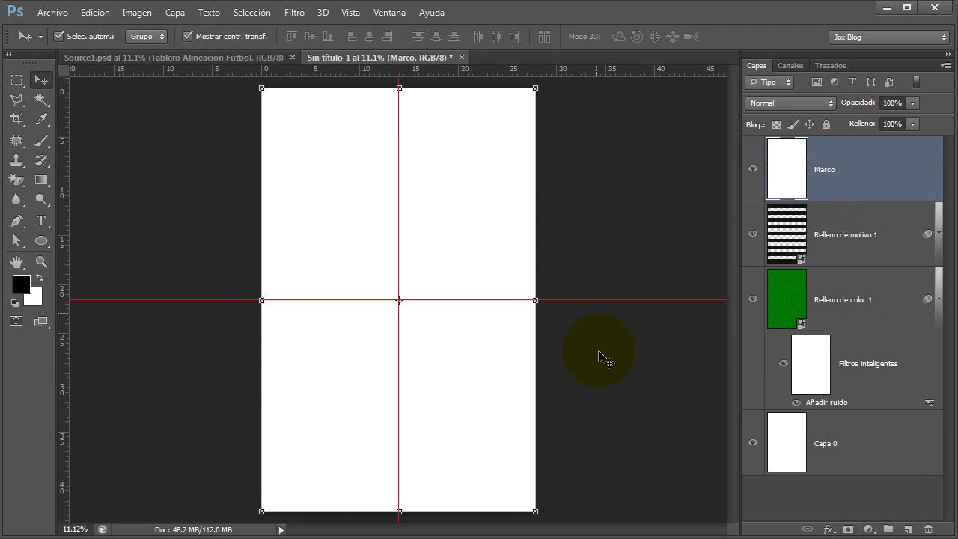
pyautogui.hotkey('ctrl', 't')
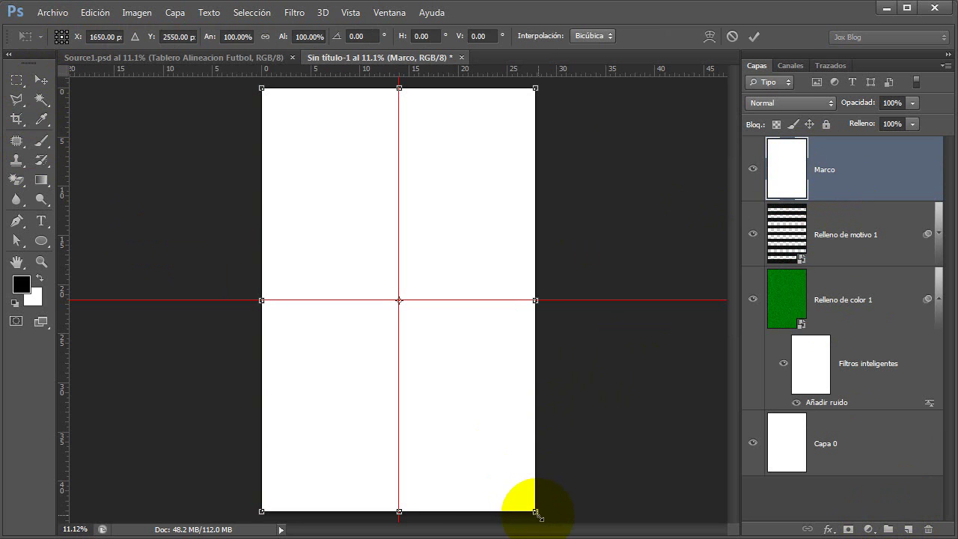
pyautogui.moveTo(536, 512); pyautogui.dragTo(525, 500)
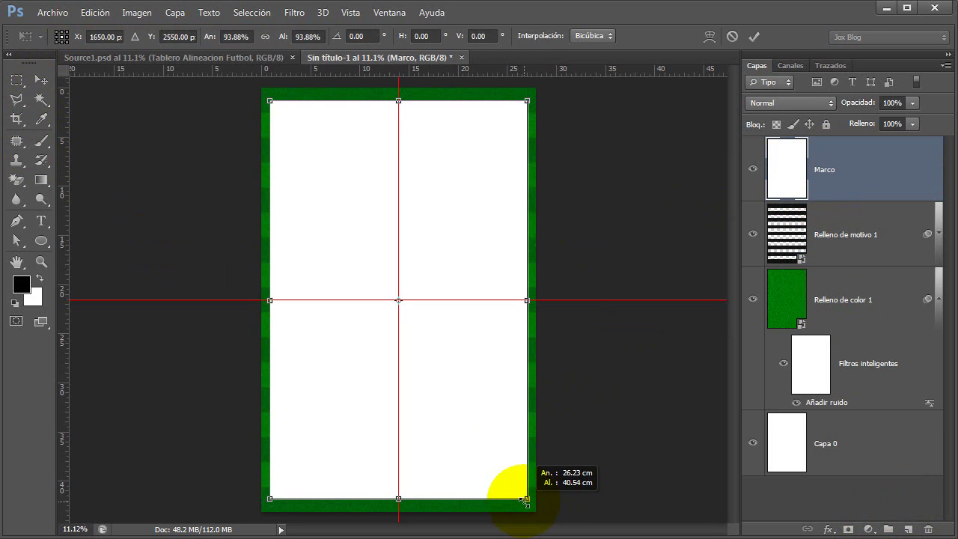
pyautogui.click(752, 36)
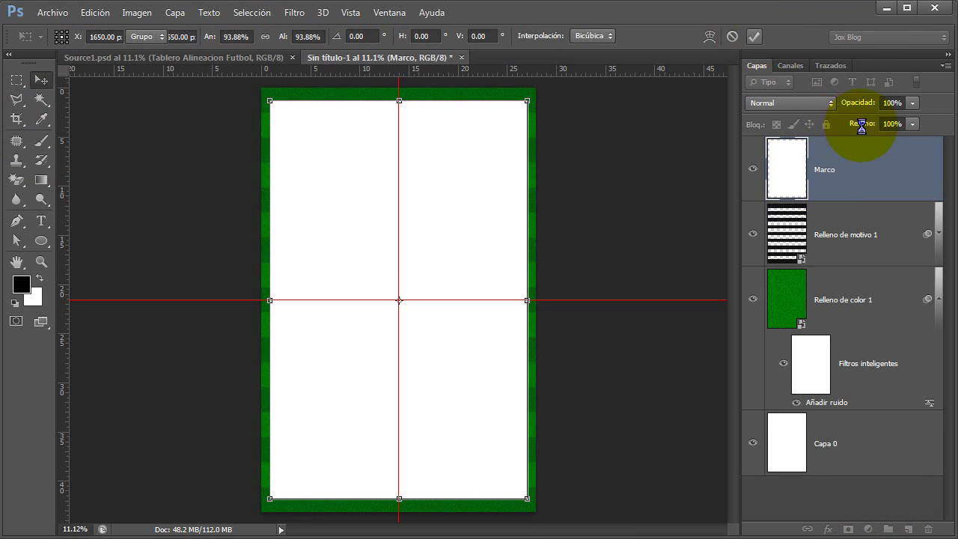
pyautogui.moveTo(860, 124); pyautogui.dragTo(487, 133)
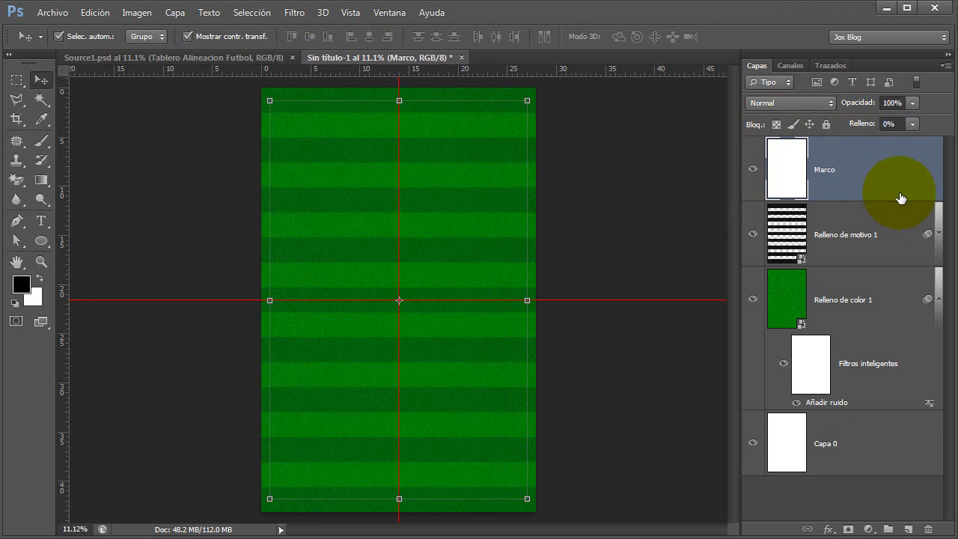
# Give the Marco layer a 30 px white Trazo stroke with Posición Interior
pyautogui.rightClick(825, 182)
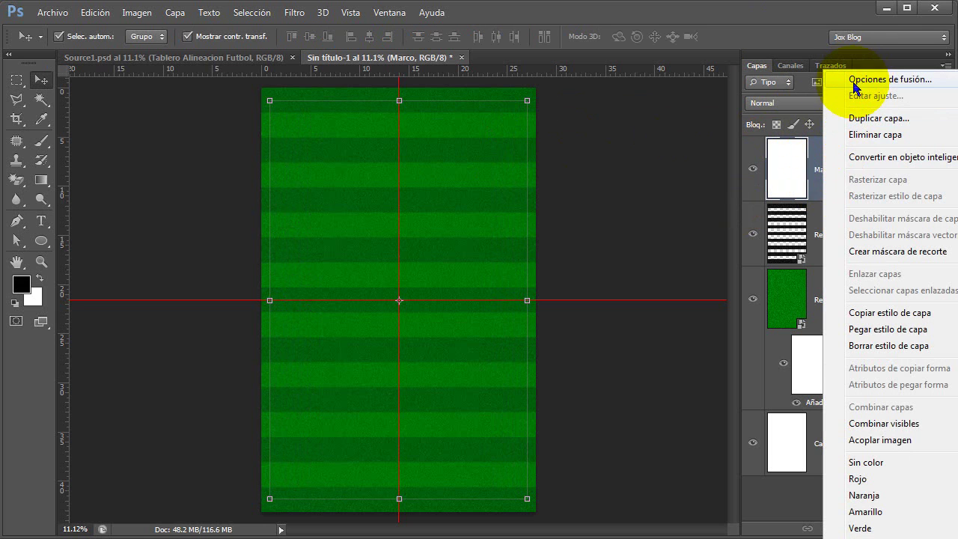
pyautogui.click(853, 84)
pyautogui.click(419, 209)
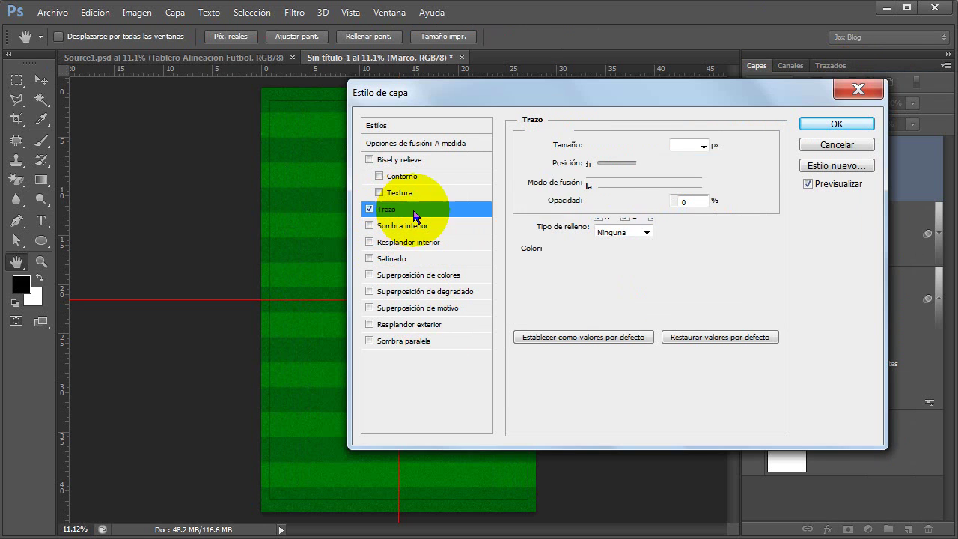
pyautogui.click(685, 144)
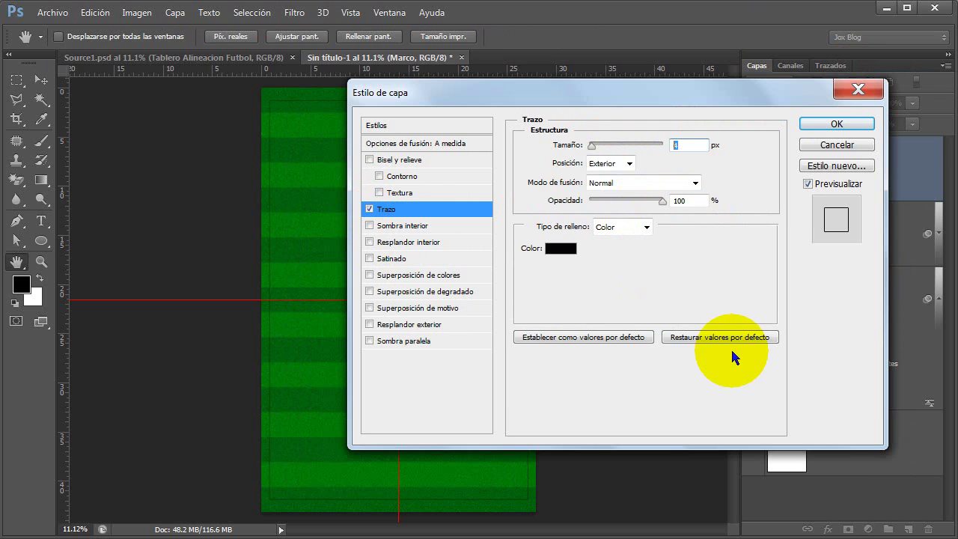
pyautogui.write('30')
pyautogui.click(620, 163)
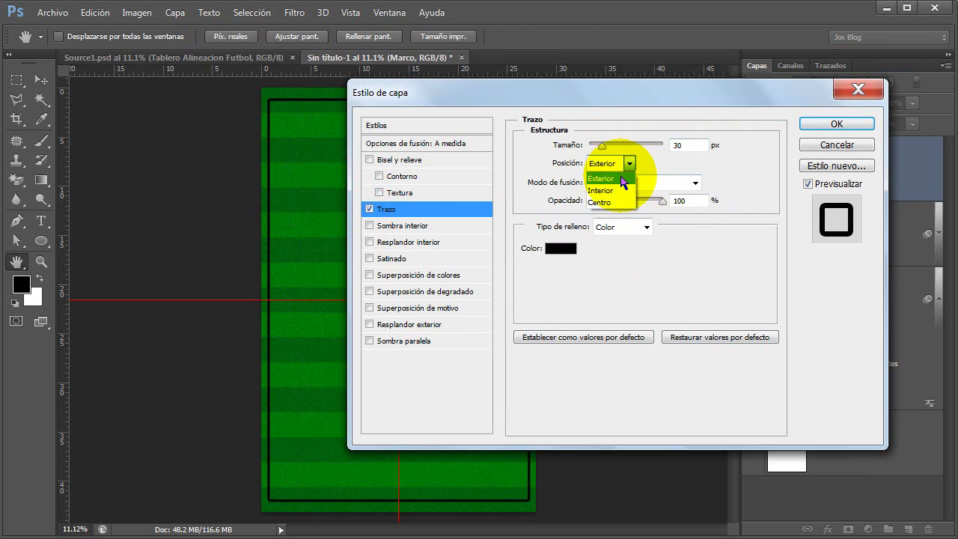
pyautogui.click(618, 190)
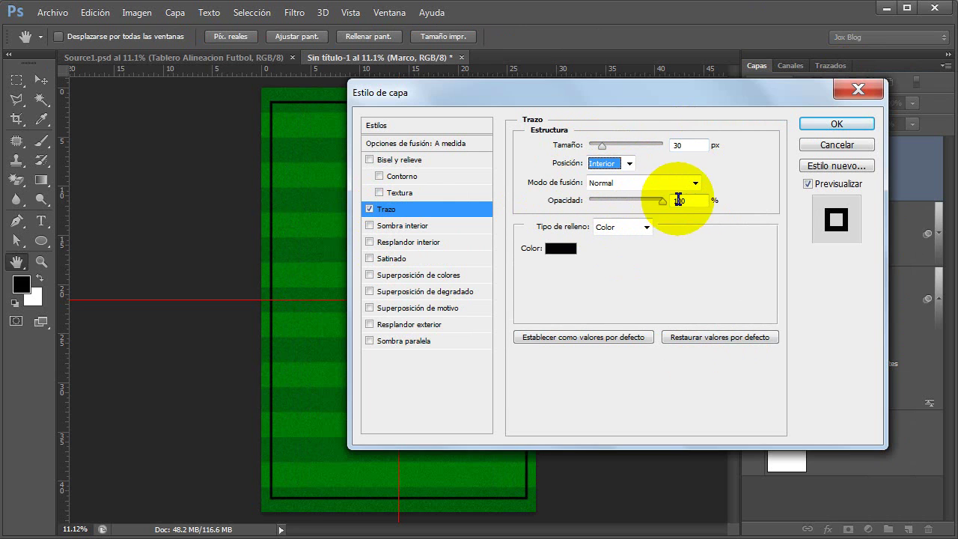
pyautogui.click(561, 248)
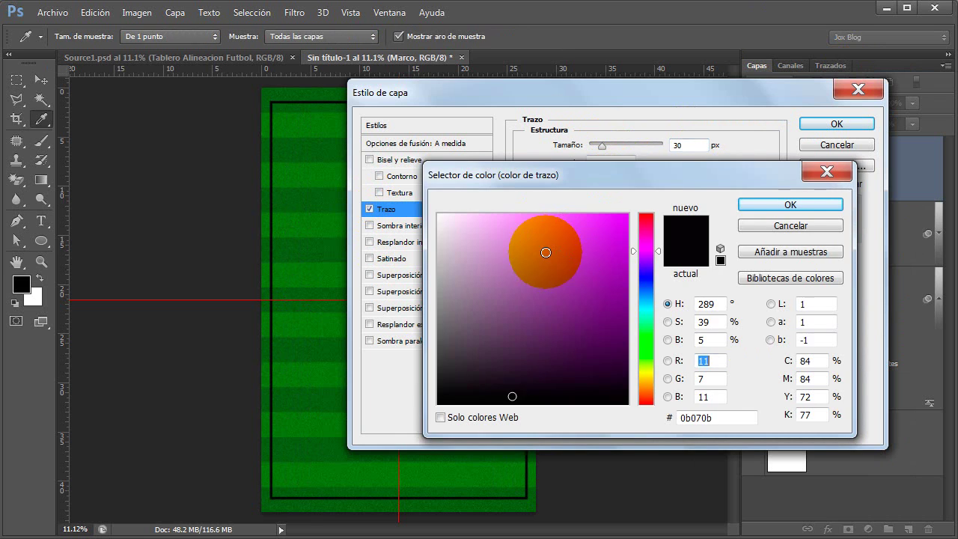
pyautogui.moveTo(546, 252); pyautogui.dragTo(434, 209)
pyautogui.click(790, 205)
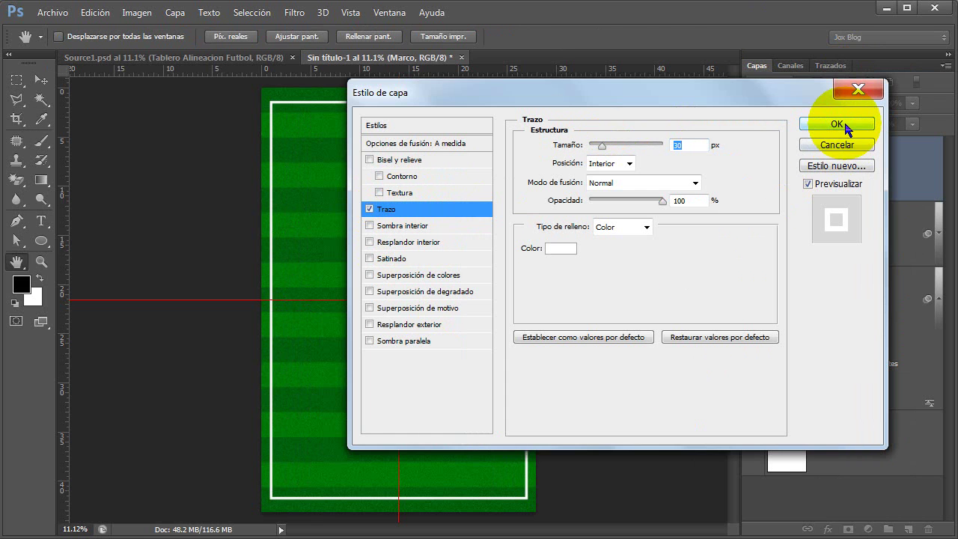
pyautogui.click(837, 124)
# Draw a 30 px white line along the horizontal centre guide as Forma 1
pyautogui.click(40, 278)
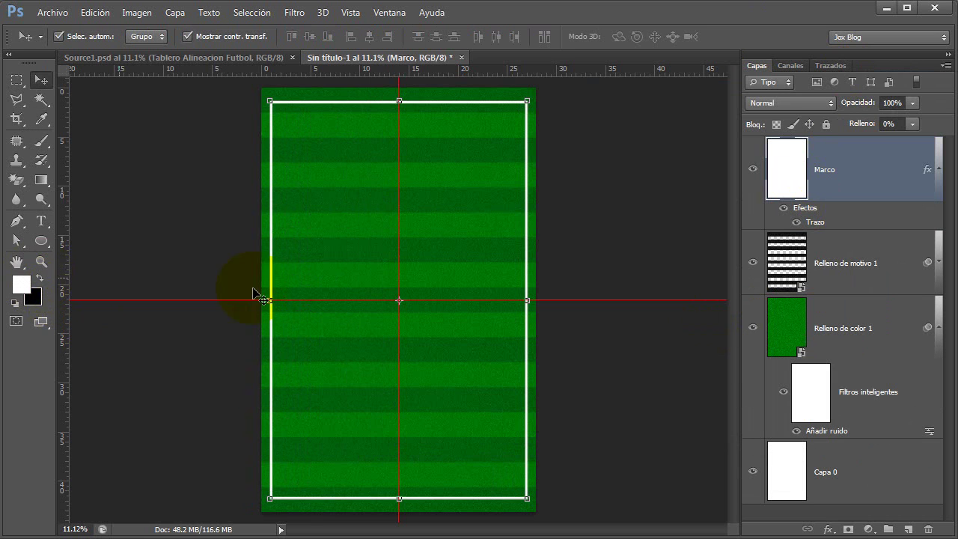
pyautogui.click(938, 170)
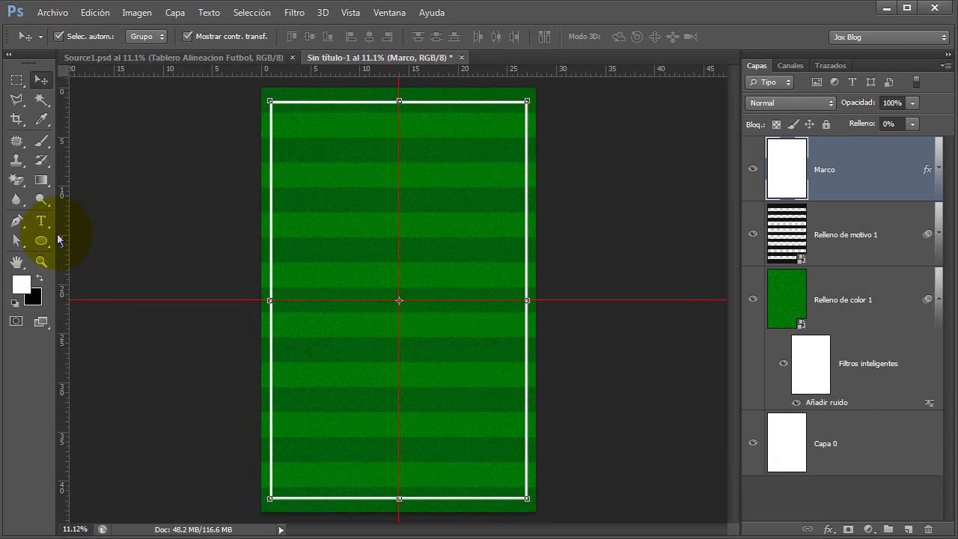
pyautogui.click(42, 240)
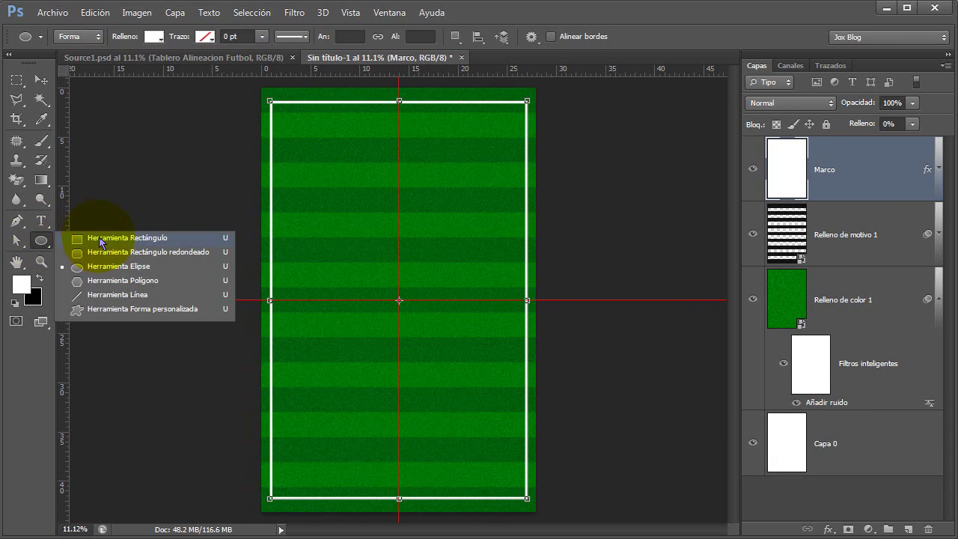
pyautogui.click(110, 295)
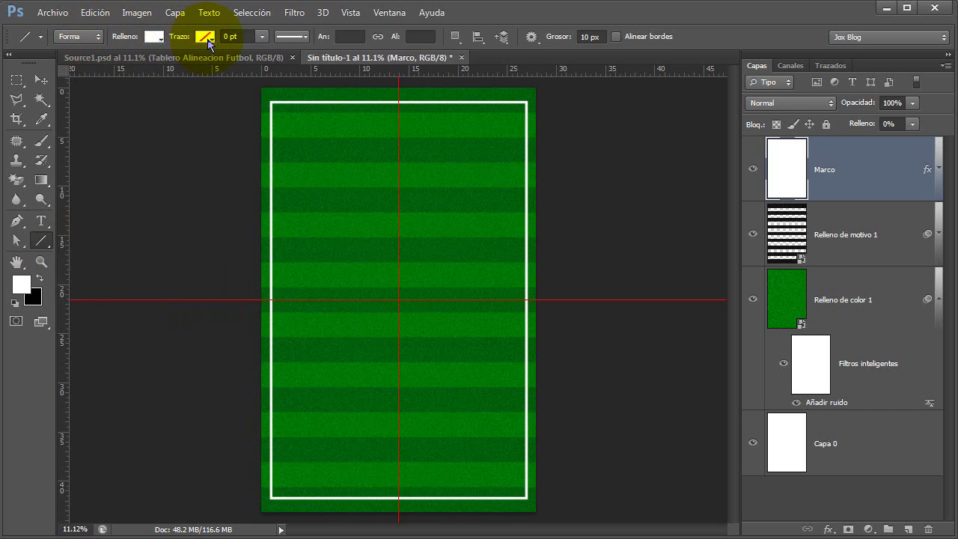
pyautogui.doubleClick(587, 37)
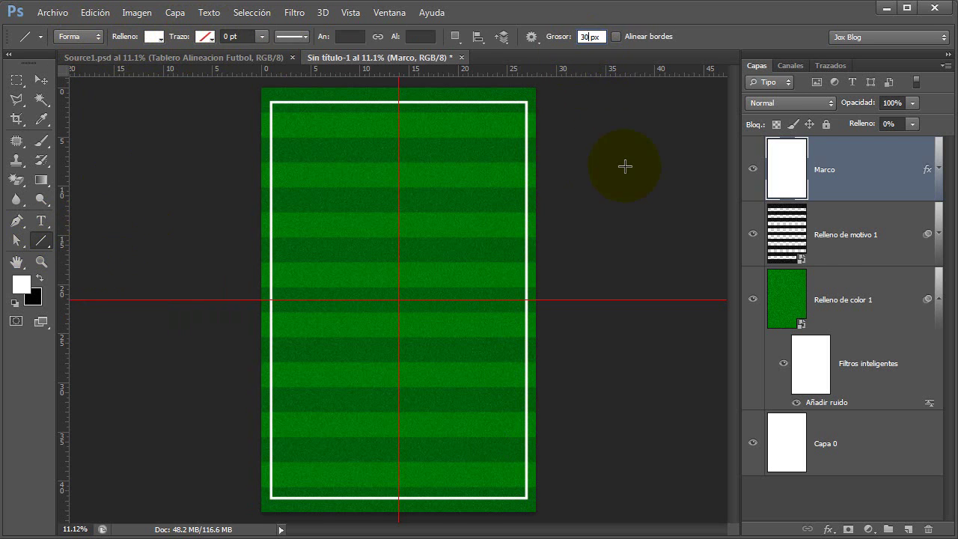
pyautogui.press('Return')
pyautogui.hotkey('ctrl', 'y')
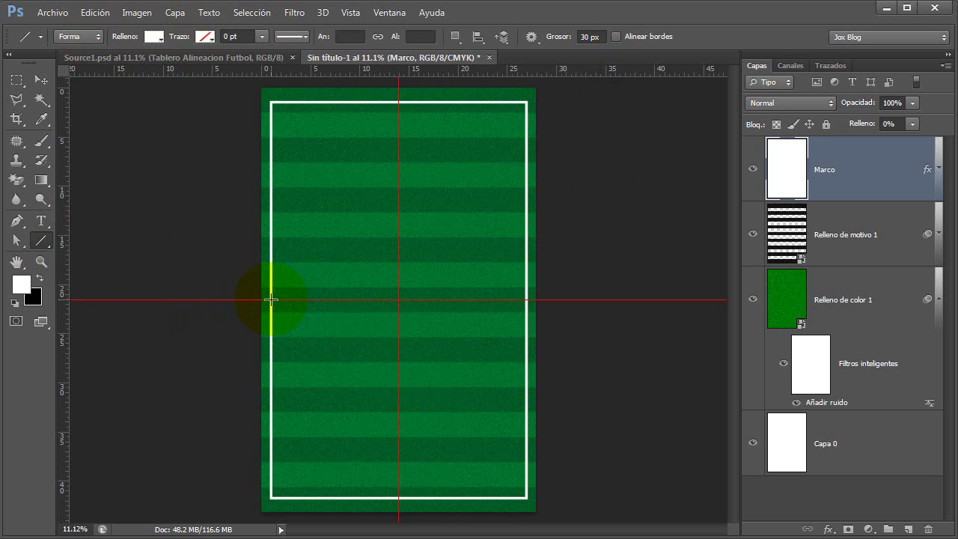
pyautogui.moveTo(270, 300); pyautogui.dragTo(527, 300)
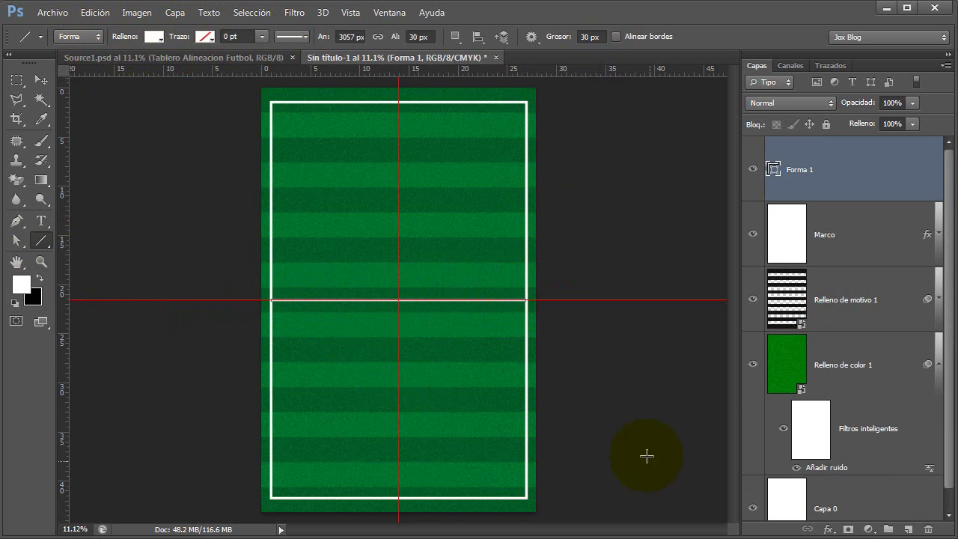
pyautogui.hotkey('ctrl', 'h')
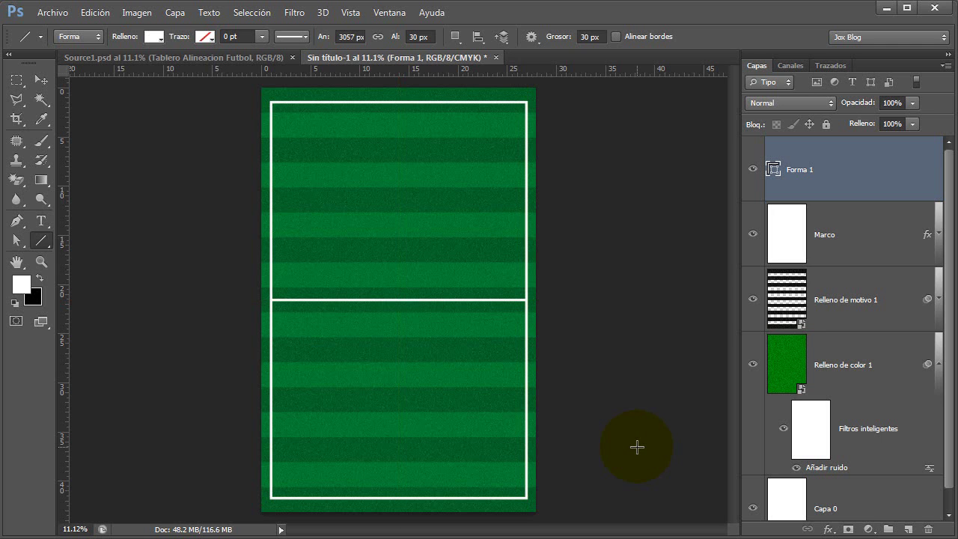
pyautogui.hotkey('ctrl', 'h')
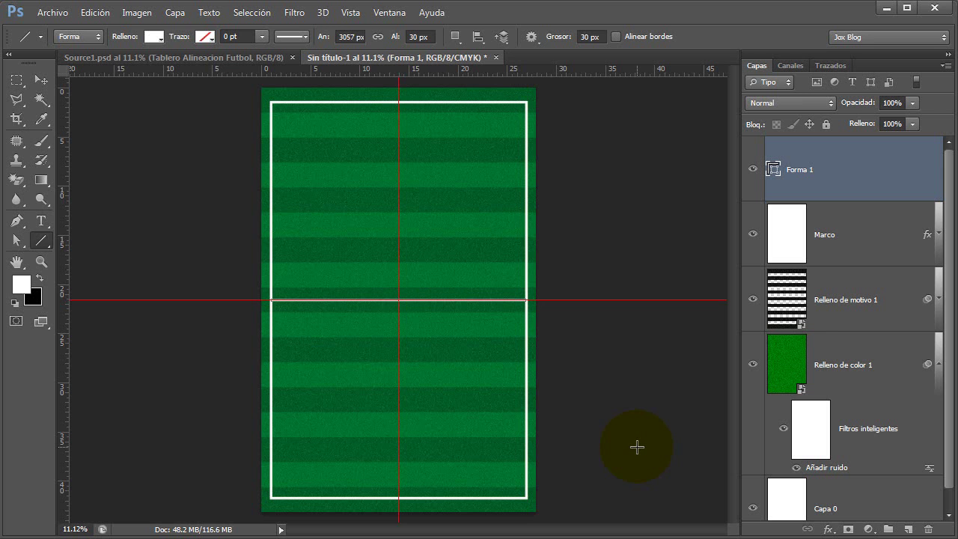
# Create a 10 cm white circle, Elipse 1, centred on the guide intersection
pyautogui.click(40, 239)
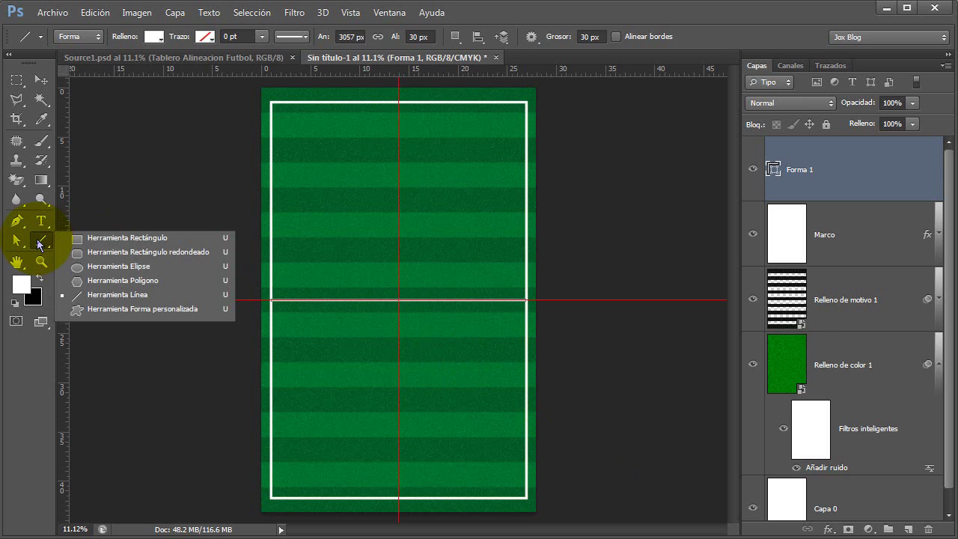
pyautogui.click(101, 267)
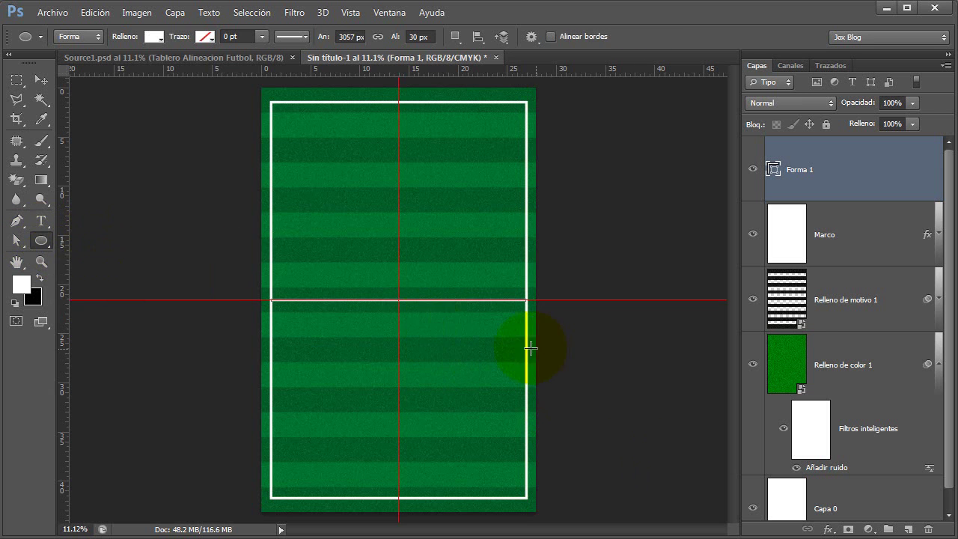
pyautogui.click(384, 265)
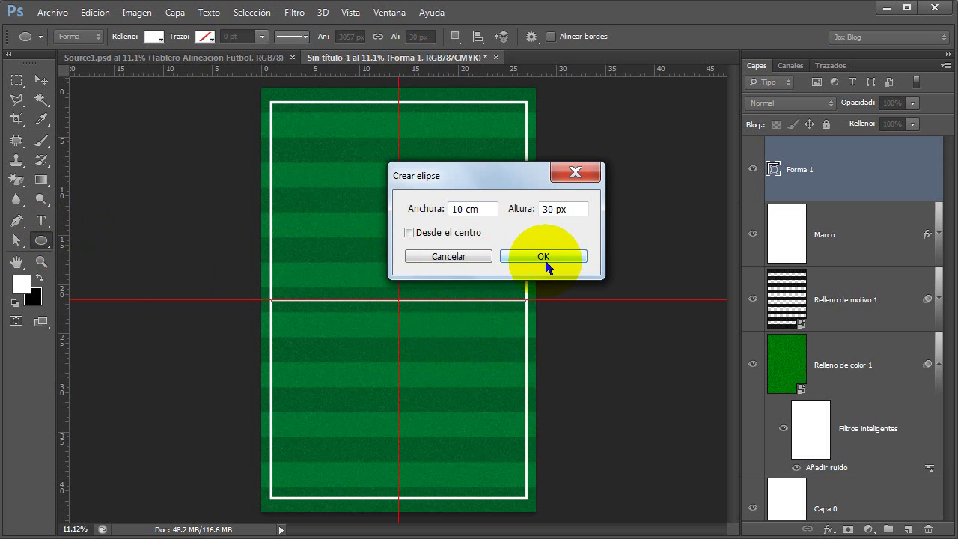
pyautogui.write('10 cm')
pyautogui.click(544, 257)
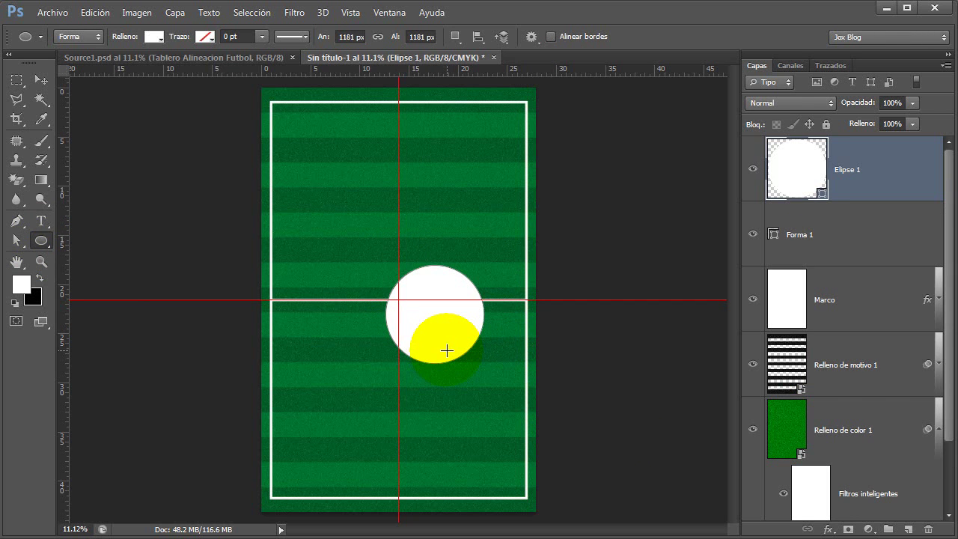
pyautogui.hotkey('ctrl', 't')
pyautogui.moveTo(434, 342); pyautogui.dragTo(426, 338)
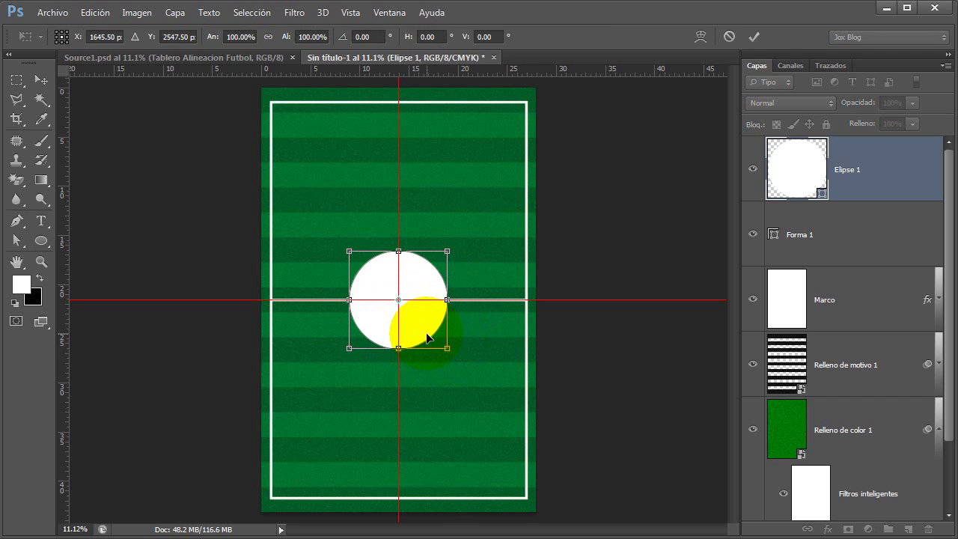
# Copy Marco's layer style onto Elipse 1, turning it into an outlined white centre circle
pyautogui.click(753, 36)
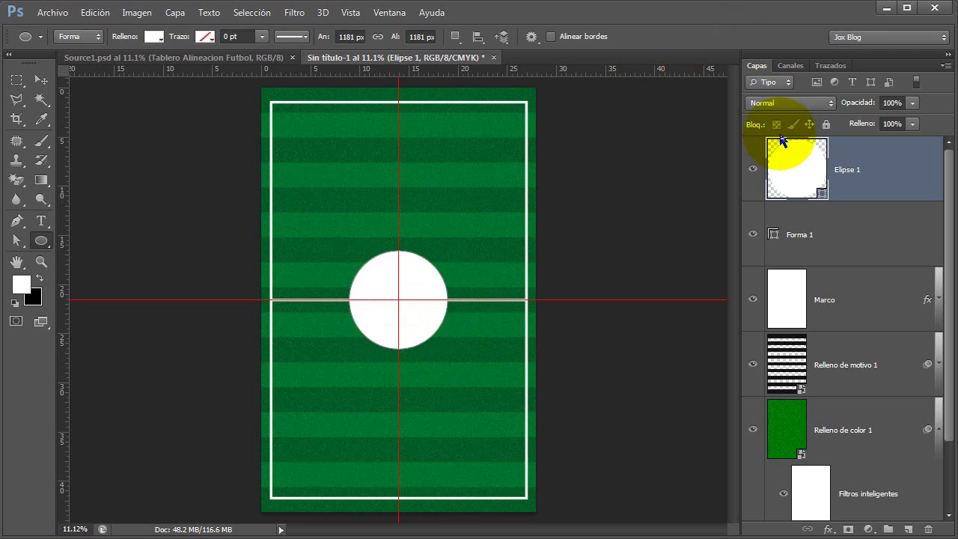
pyautogui.click(823, 300)
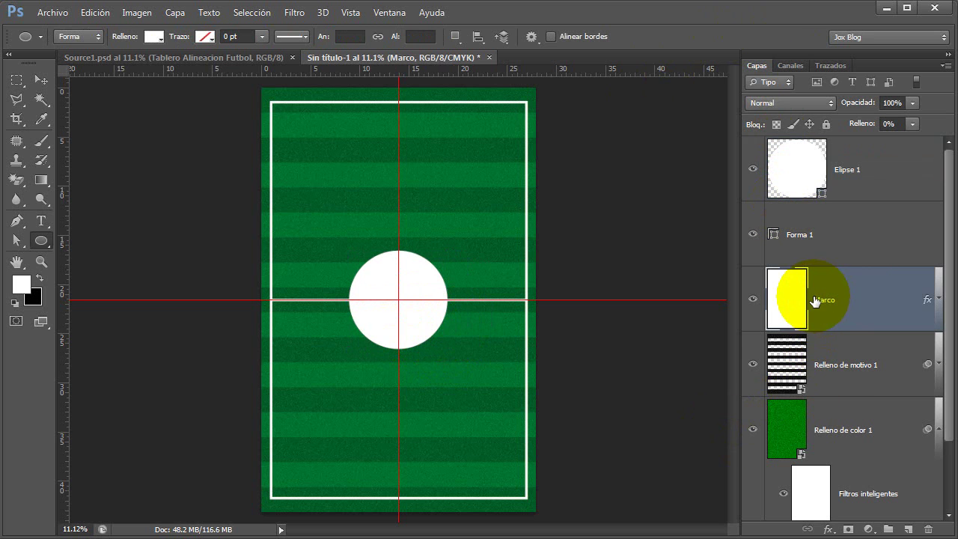
pyautogui.rightClick(820, 300)
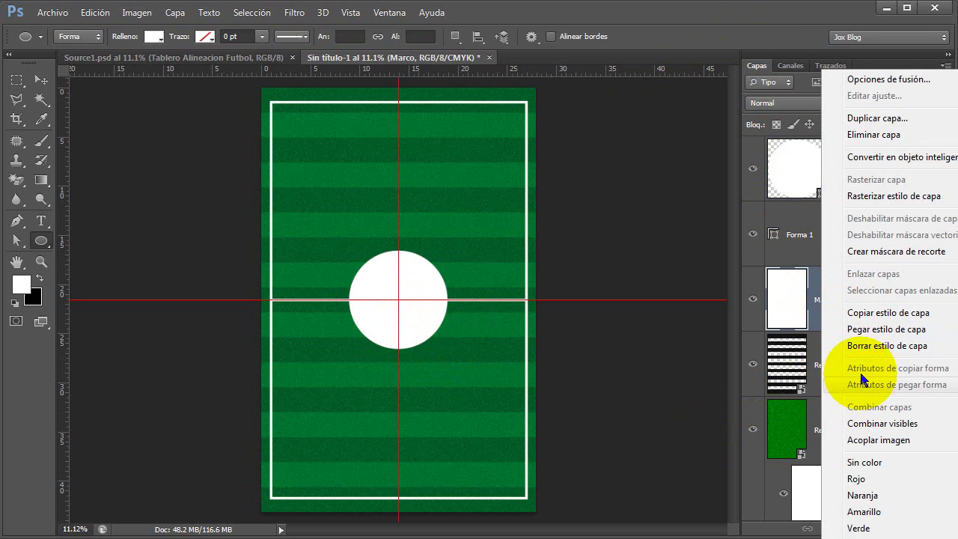
pyautogui.click(860, 316)
pyautogui.click(851, 172)
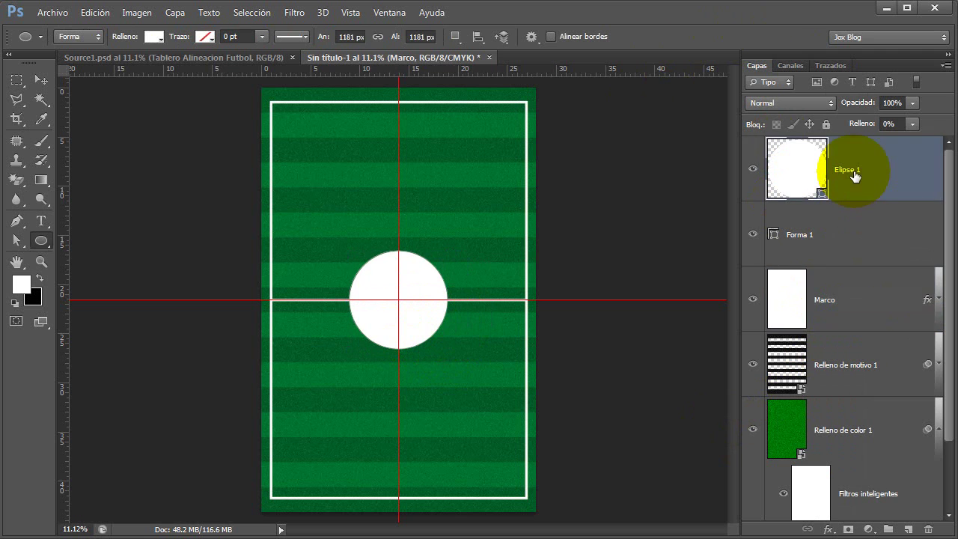
pyautogui.rightClick(852, 172)
pyautogui.click(861, 330)
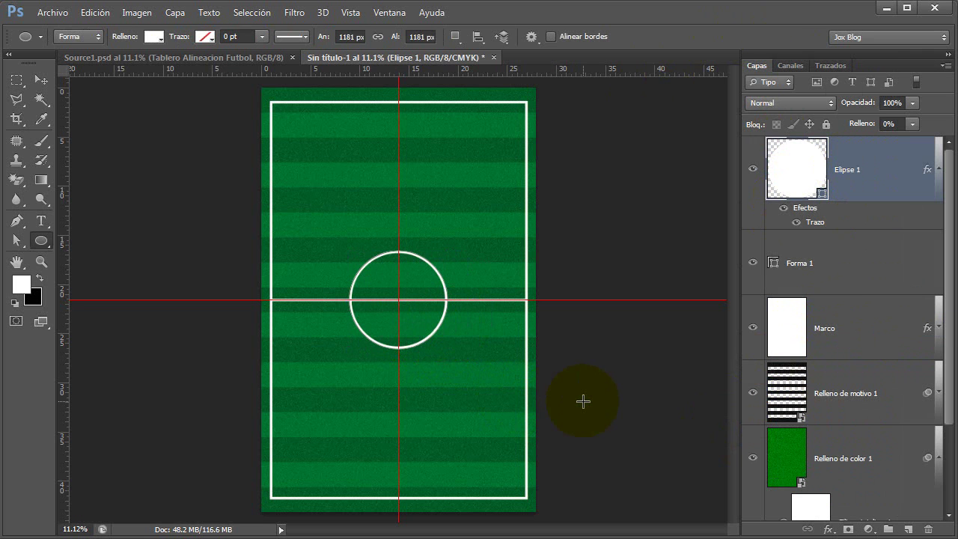
# Show the grid and set it to 150 px lines with 1 subdivision
pyautogui.click(350, 12)
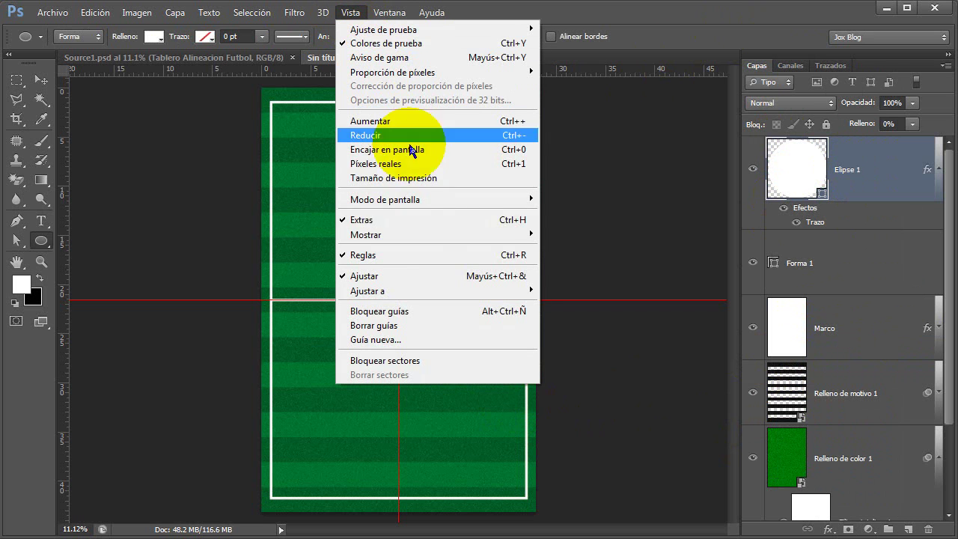
pyautogui.moveTo(366, 234)
pyautogui.click(579, 278)
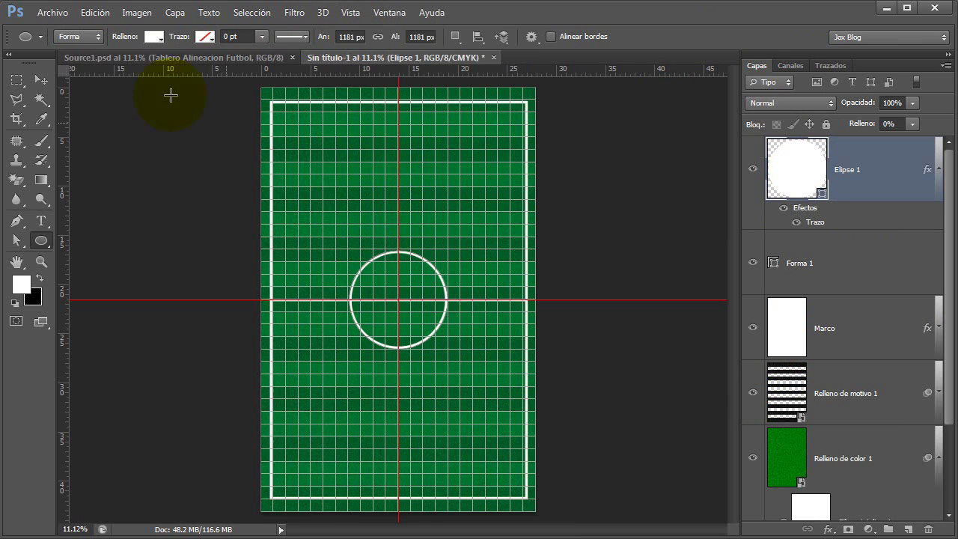
pyautogui.click(95, 12)
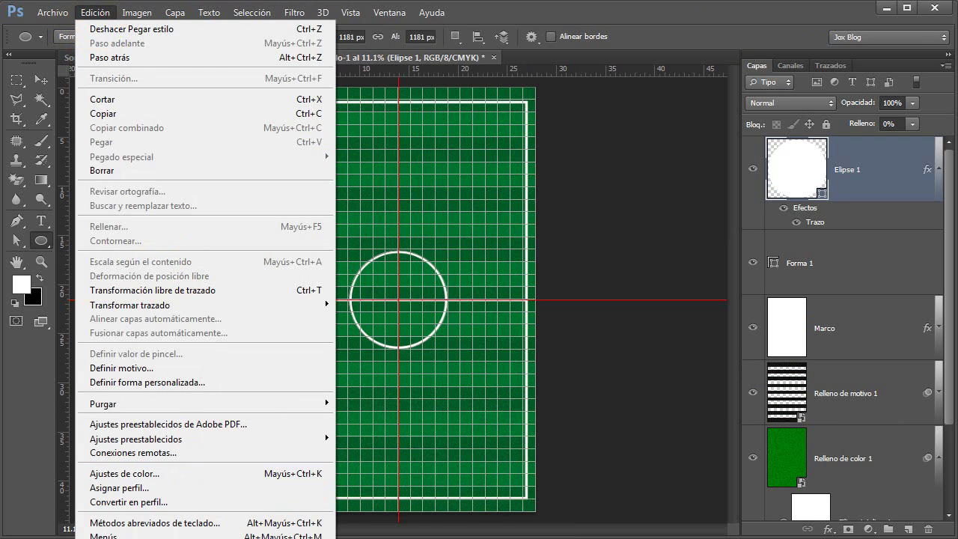
pyautogui.click(382, 488)
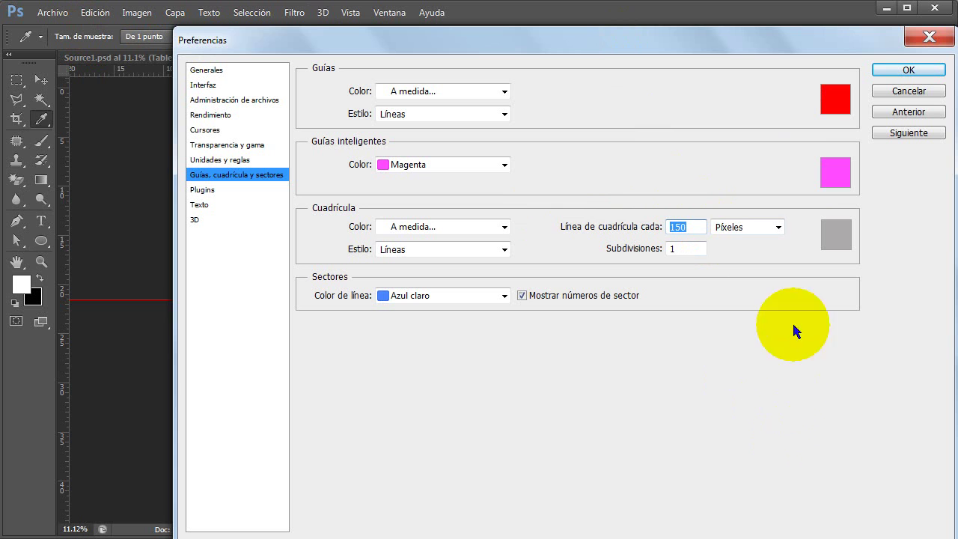
pyautogui.click(685, 248)
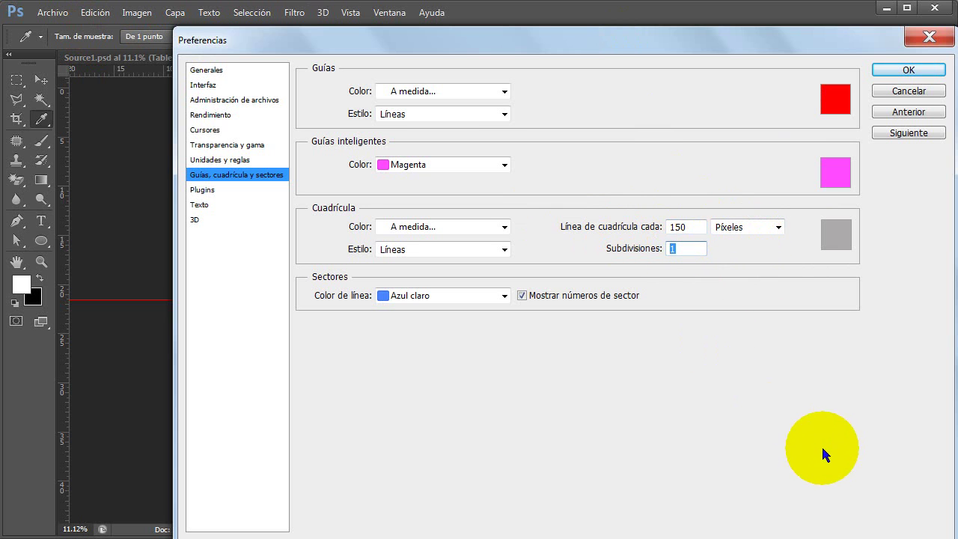
pyautogui.click(890, 70)
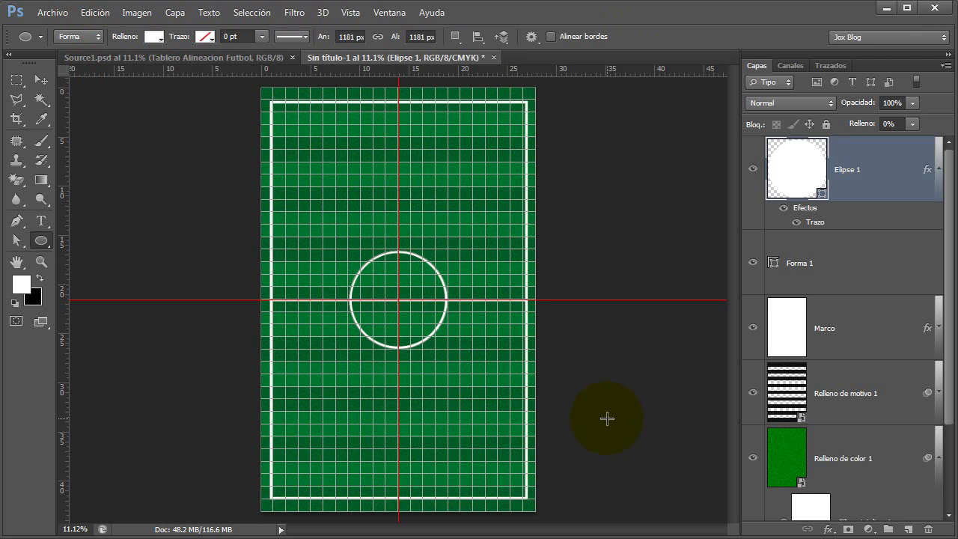
# Narrow the Marco frame slightly to 99.19% width
pyautogui.press('v')
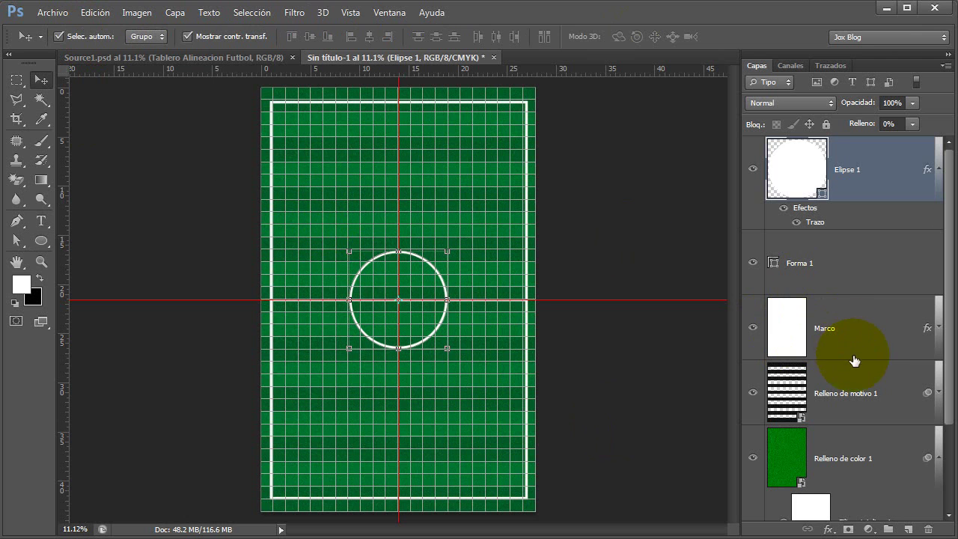
pyautogui.click(852, 348)
pyautogui.moveTo(527, 300); pyautogui.dragTo(524, 301)
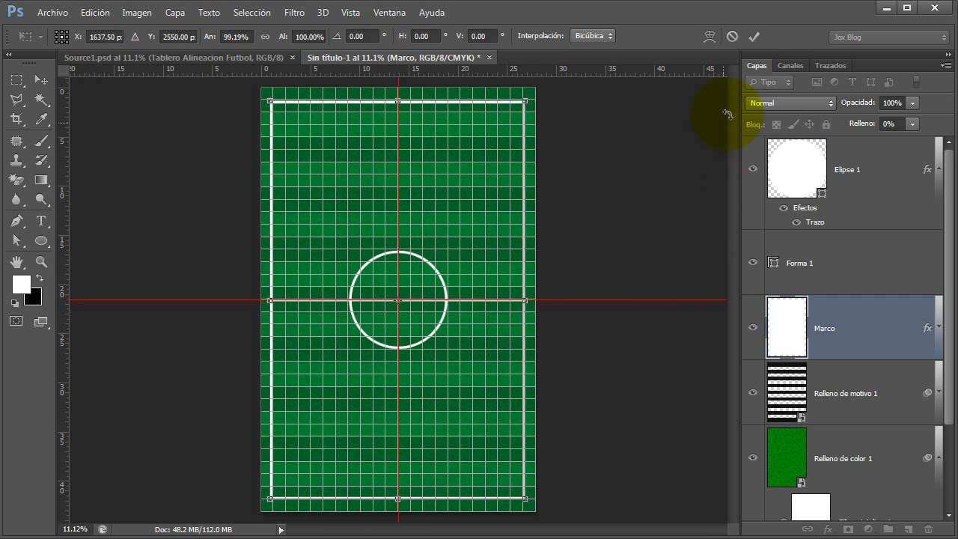
pyautogui.click(753, 36)
pyautogui.click(565, 389)
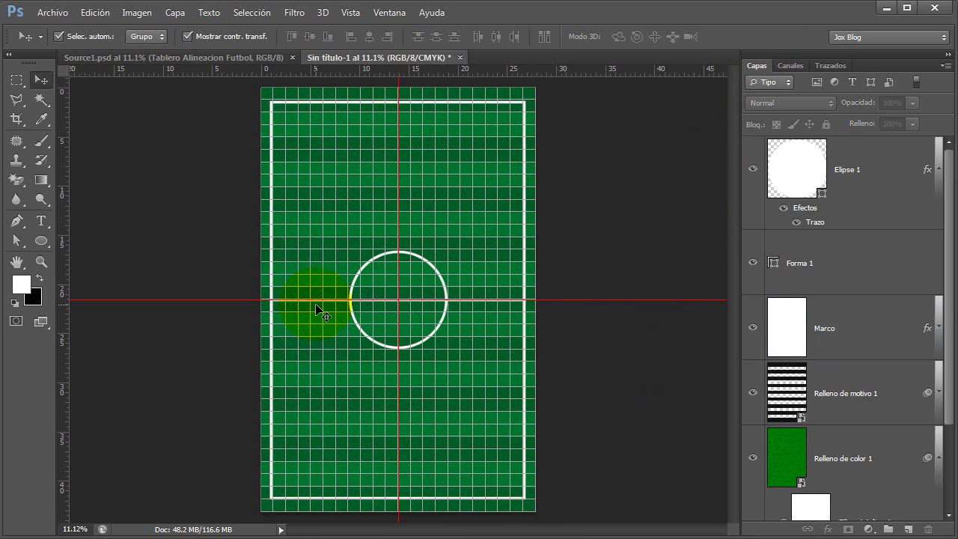
# Create a 1 cm × 1 cm white circle, Elipse 2, and place it at the guide crossing
pyautogui.click(42, 240)
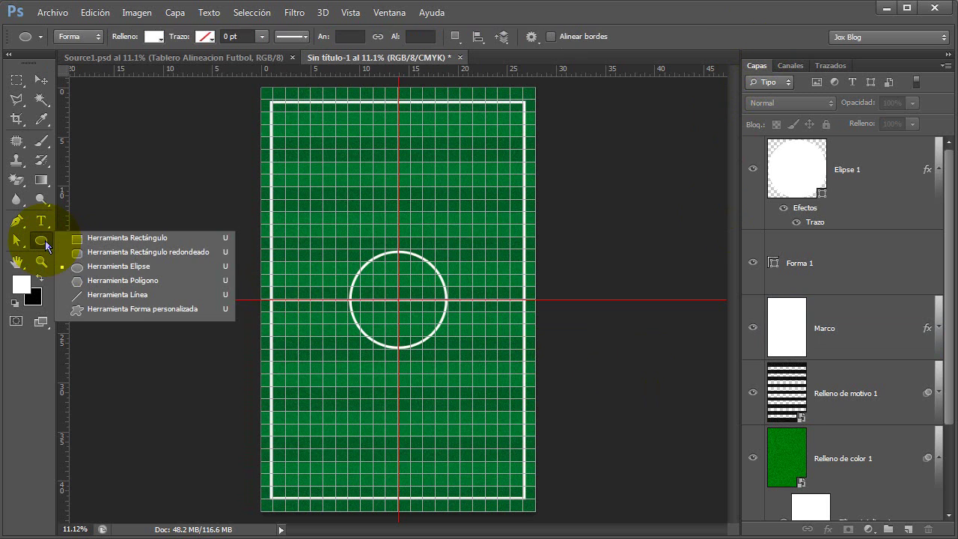
pyautogui.click(449, 374)
pyautogui.write('1')
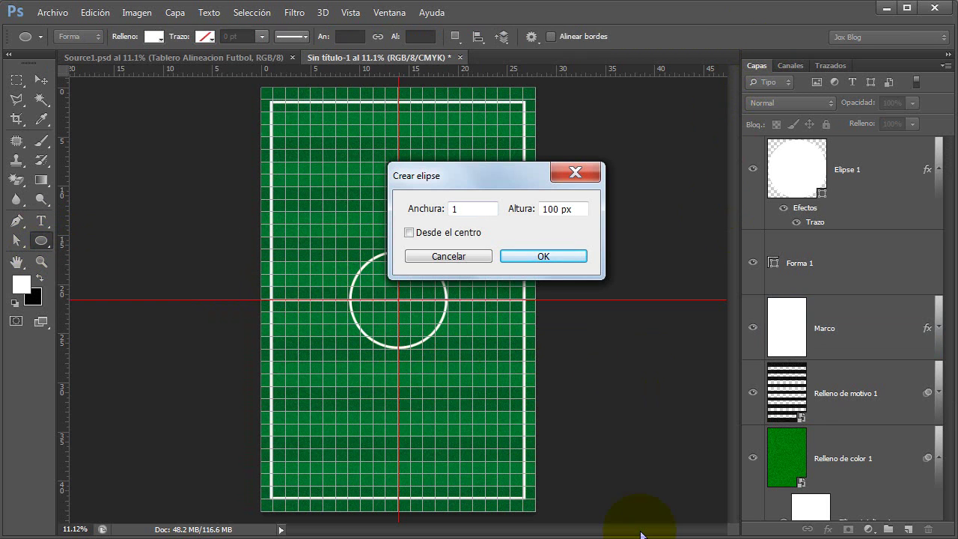
pyautogui.press('Tab')
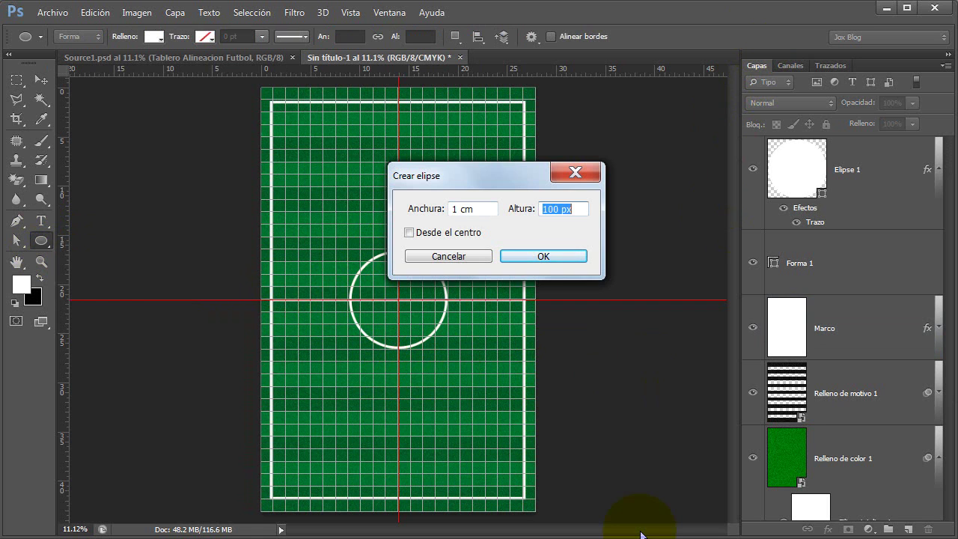
pyautogui.write('cm')
pyautogui.press('Return')
pyautogui.hotkey('ctrl', 't')
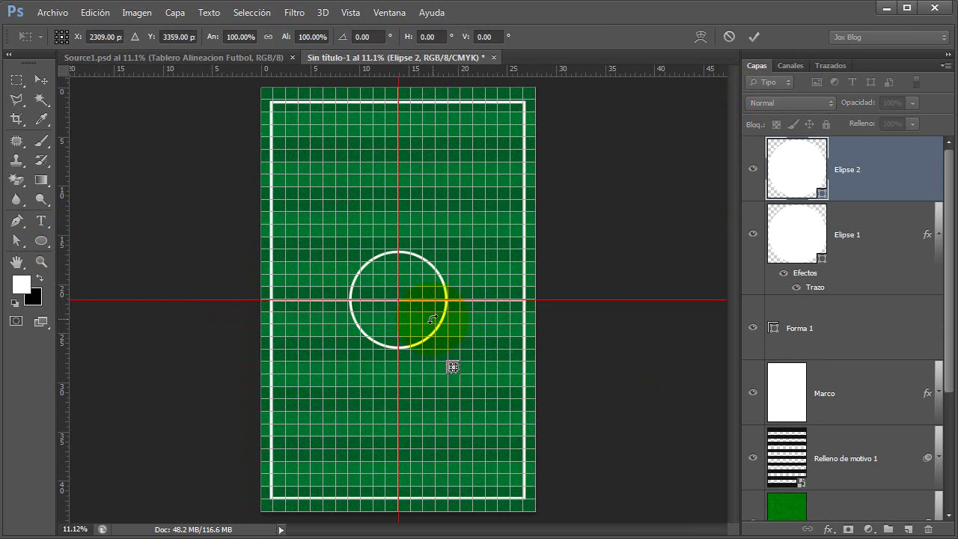
pyautogui.scroll(3, 410, 303)
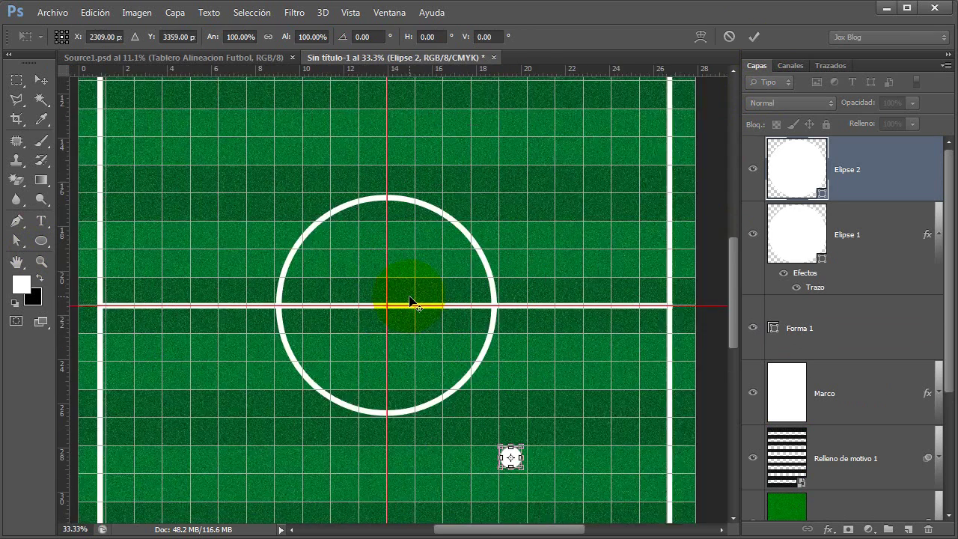
pyautogui.scroll(1, 410, 303)
pyautogui.moveTo(544, 511); pyautogui.dragTo(380, 308)
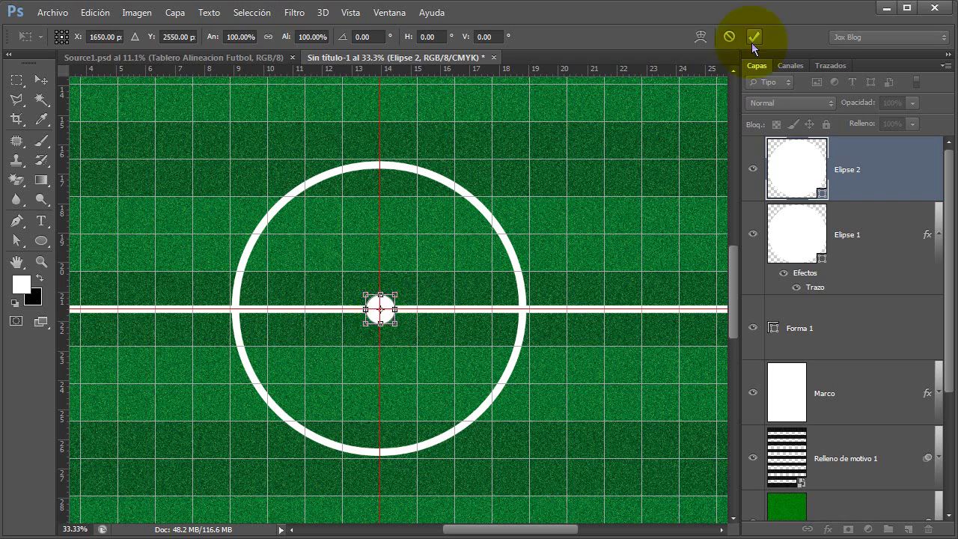
pyautogui.click(753, 41)
pyautogui.click(41, 261)
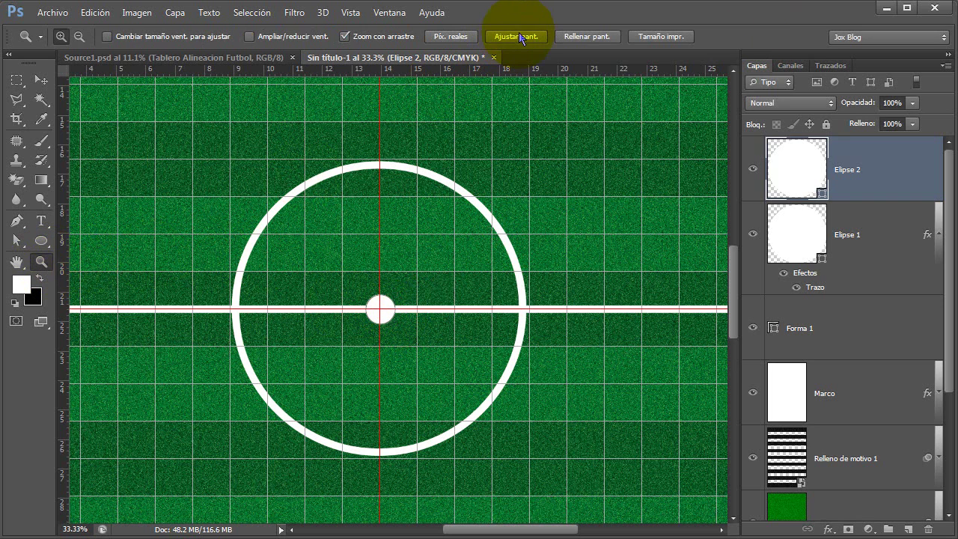
# Fit the pitch in the window and enter a 17.78 cm width for a new rectangle
pyautogui.click(520, 39)
pyautogui.click(41, 240)
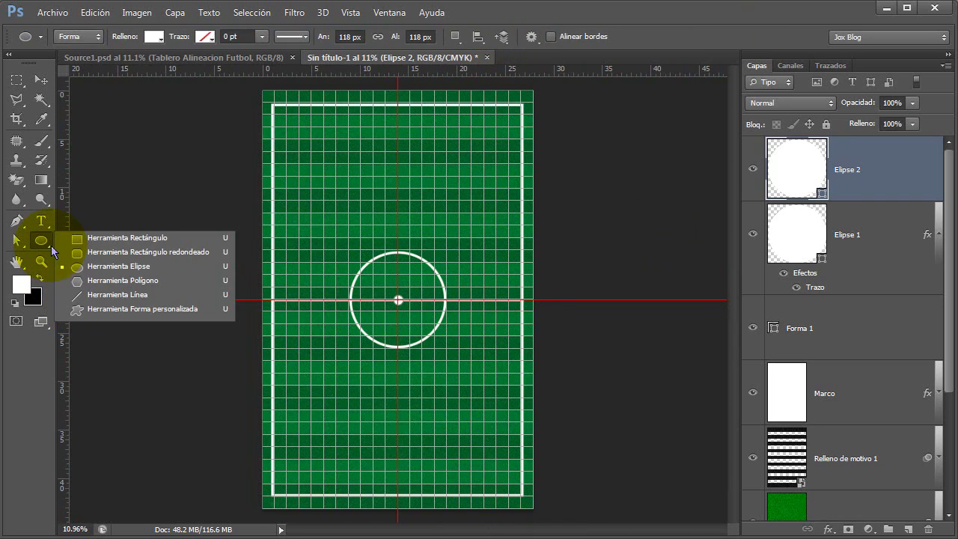
pyautogui.click(124, 238)
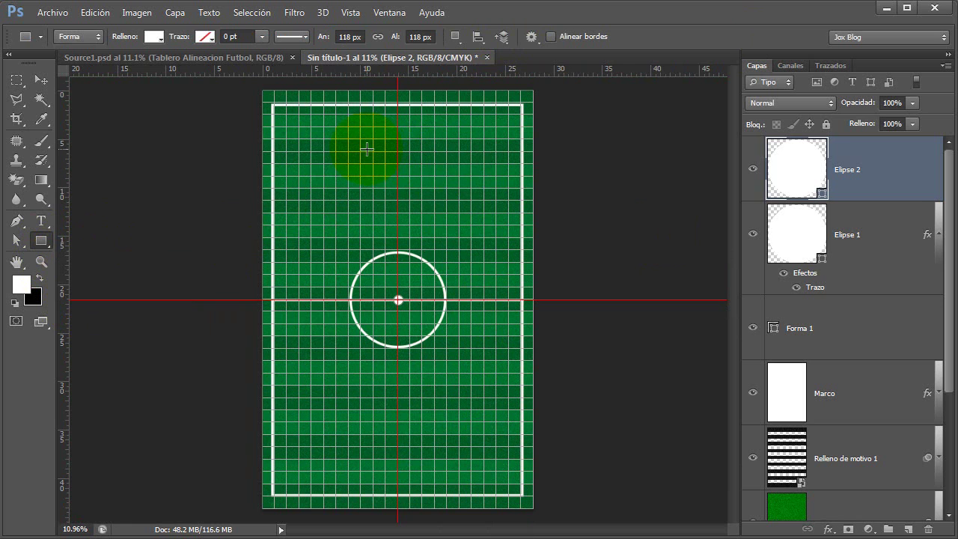
pyautogui.click(366, 149)
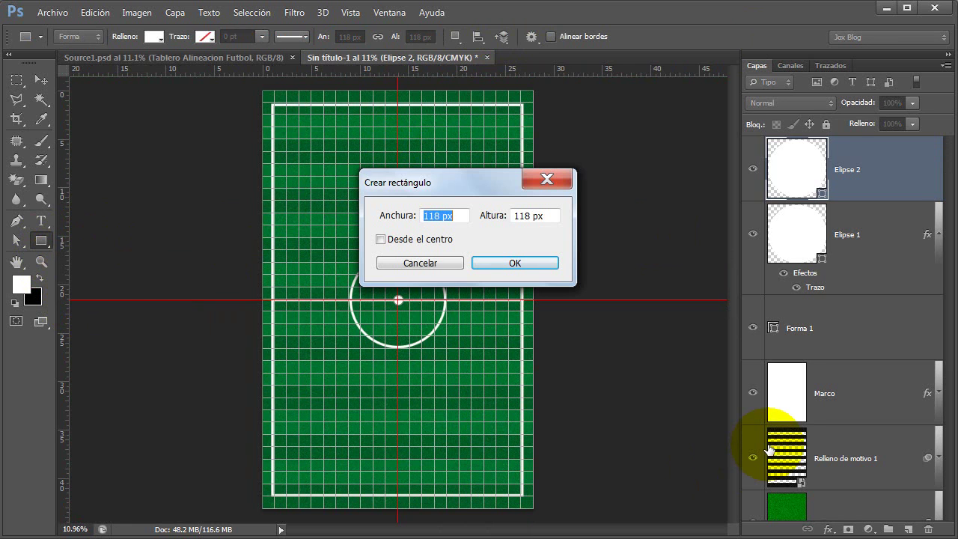
pyautogui.write('17.78')
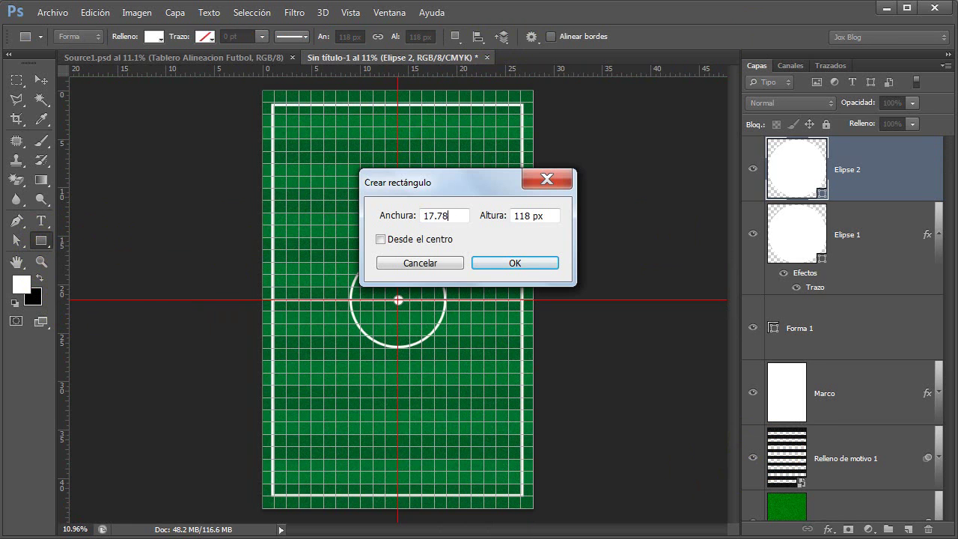
pyautogui.press('Tab')
# Create the white rectangle, move it to the top and paste the white outline style onto it
pyautogui.press('Return')
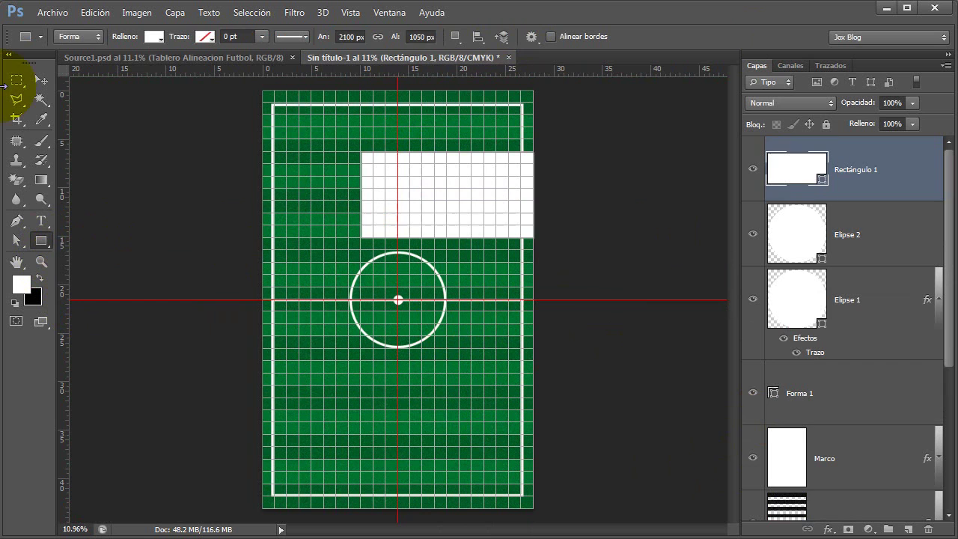
pyautogui.click(41, 80)
pyautogui.moveTo(451, 196); pyautogui.dragTo(390, 182)
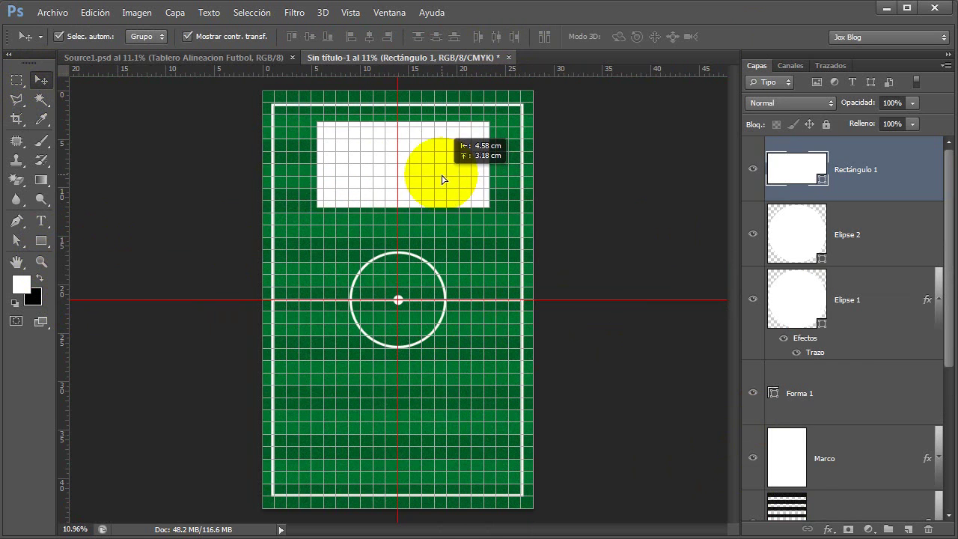
pyautogui.rightClick(853, 170)
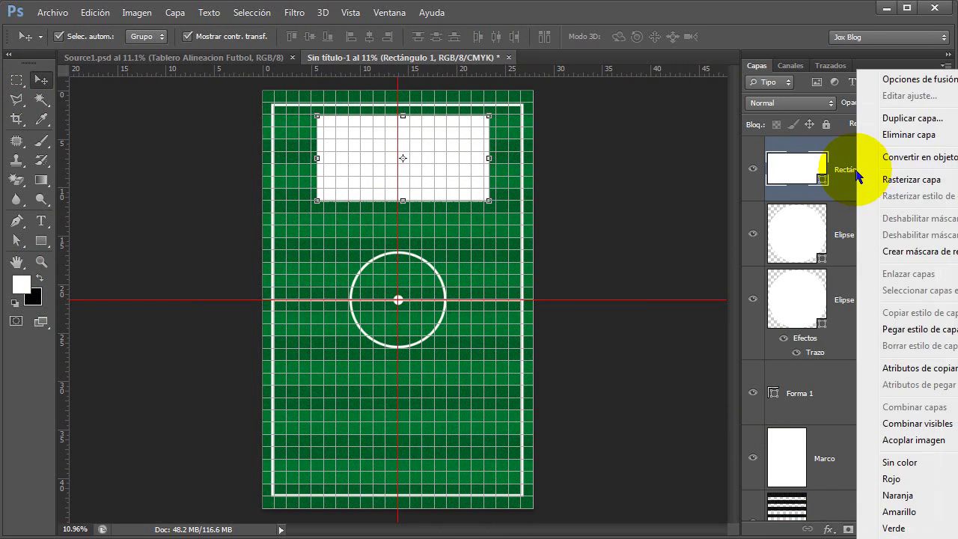
pyautogui.click(894, 329)
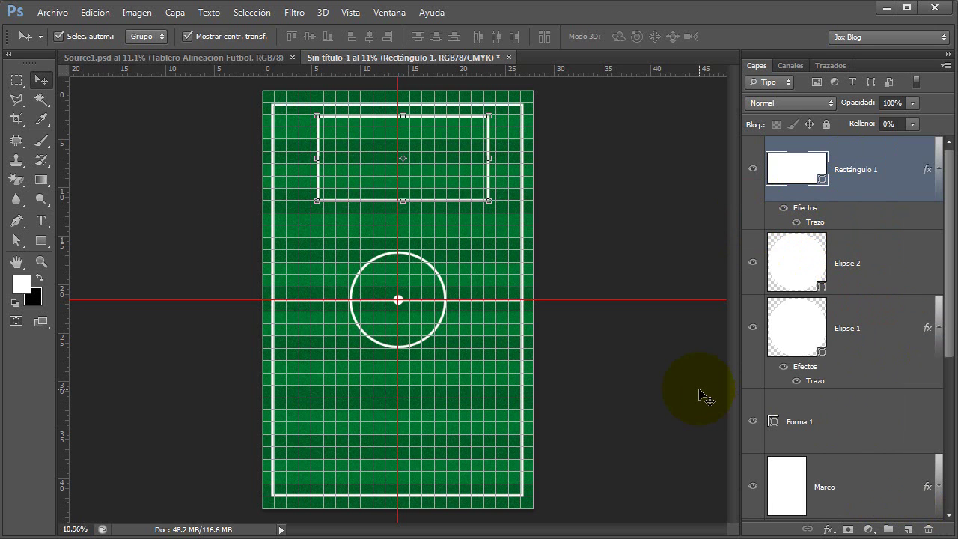
# Nudge the penalty box onto the centre guide and top line, checking it with extras hidden
pyautogui.hotkey('shift', 'Left')
pyautogui.hotkey('shift', 'Left')
pyautogui.hotkey('shift', 'Left')
pyautogui.hotkey('shift', 'Left')
pyautogui.hotkey('shift', 'Left')
pyautogui.hotkey('shift', 'Left')
pyautogui.hotkey('shift', 'Left')
pyautogui.hotkey('shift', 'Up')
pyautogui.hotkey('shift', 'Up')
pyautogui.hotkey('shift', 'Up')
pyautogui.hotkey('shift', 'Up')
pyautogui.hotkey('shift', 'Up')
pyautogui.hotkey('shift', 'Up')
pyautogui.hotkey('shift', 'Up')
pyautogui.hotkey('shift', 'Up')
pyautogui.hotkey('shift', 'Up')
pyautogui.hotkey('shift', 'Up')
pyautogui.hotkey('shift', 'Up')
pyautogui.hotkey('shift', 'Up')
pyautogui.hotkey('shift', 'Up')
pyautogui.hotkey('shift', 'Up')
pyautogui.hotkey('shift', 'Up')
pyautogui.hotkey('shift', 'Up')
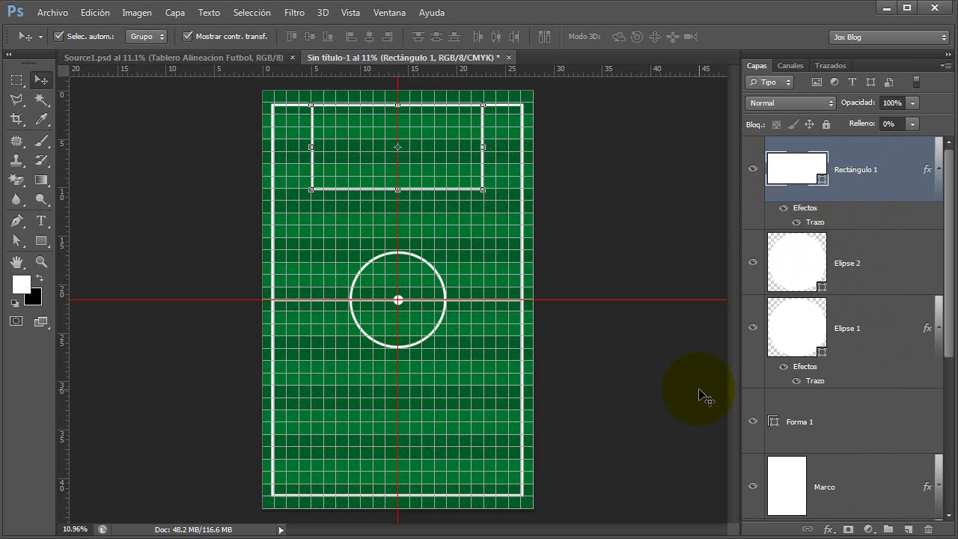
pyautogui.hotkey('ctrl', 'h')
pyautogui.press('Down')
pyautogui.press('Up')
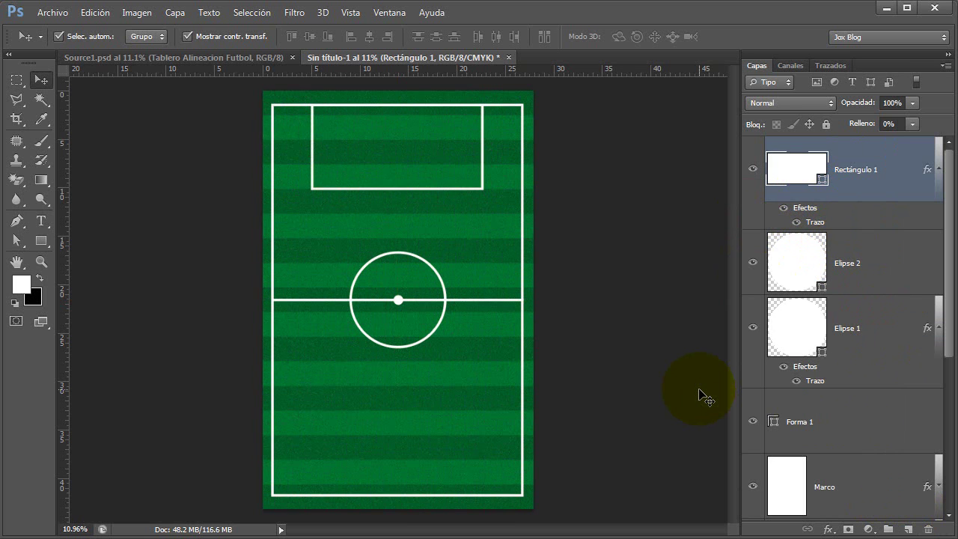
pyautogui.hotkey('ctrl', 'h')
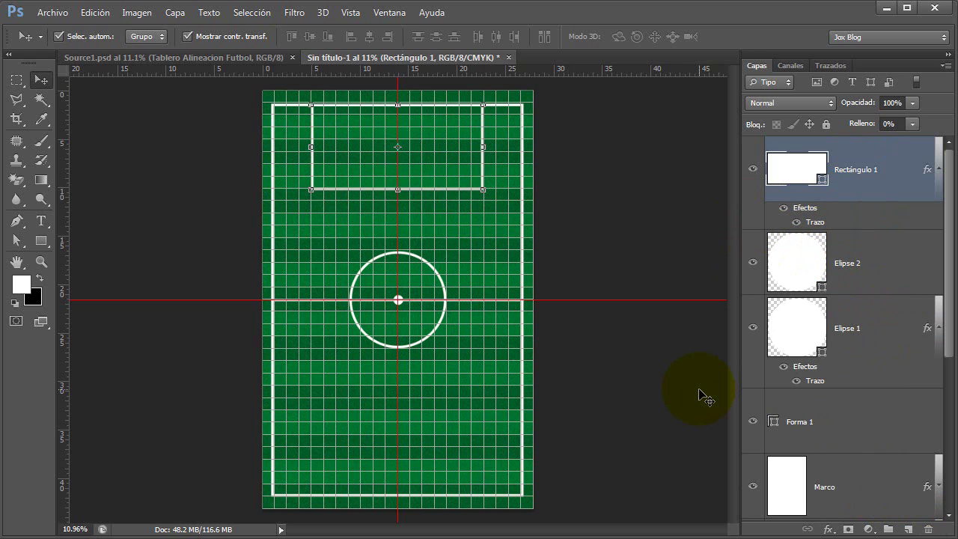
pyautogui.press('Left')
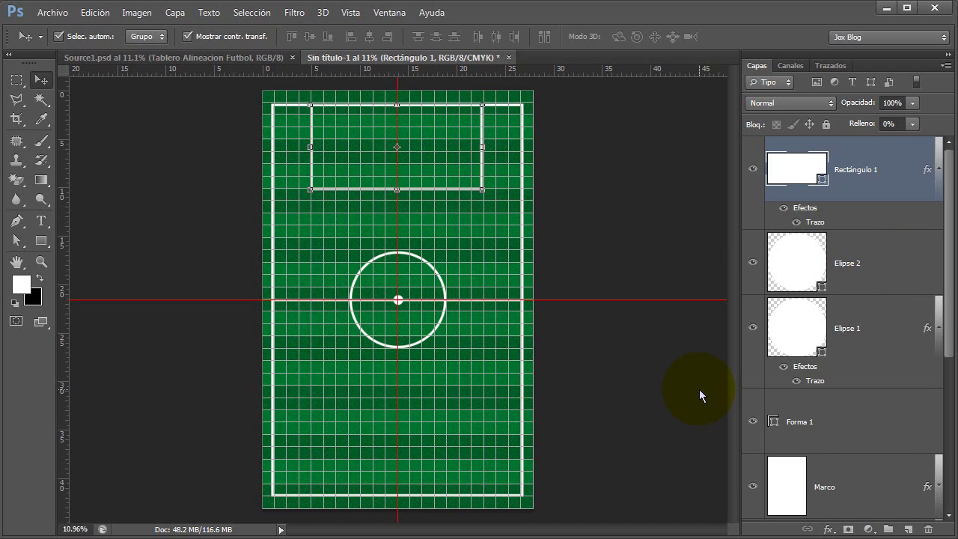
# Create a 10.16 × 5 cm rectangle for the goal area
pyautogui.click(41, 240)
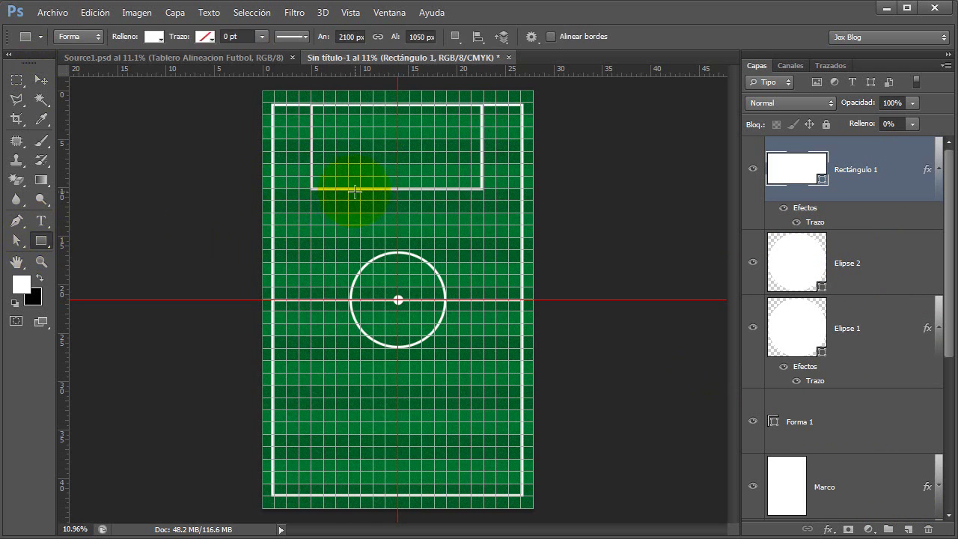
pyautogui.click(355, 156)
pyautogui.write('10.16')
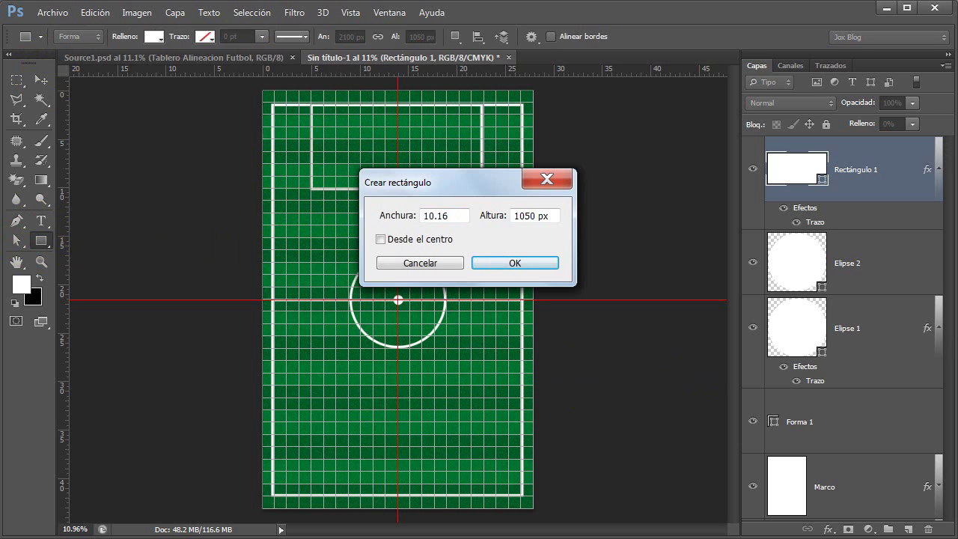
pyautogui.press('Tab')
pyautogui.write('5')
pyautogui.press('Return')
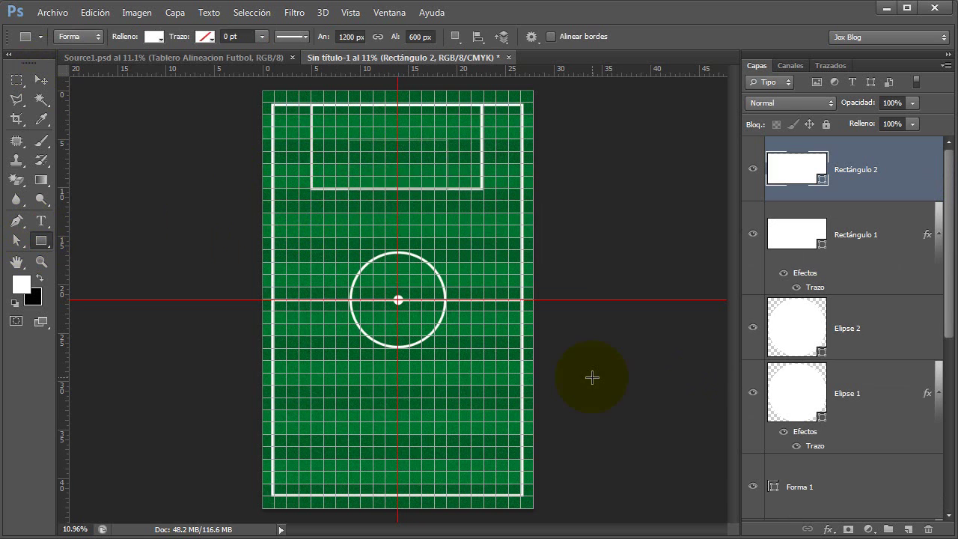
# Move Rectángulo 2 up against the top line and paste the white outline style onto it
pyautogui.click(42, 79)
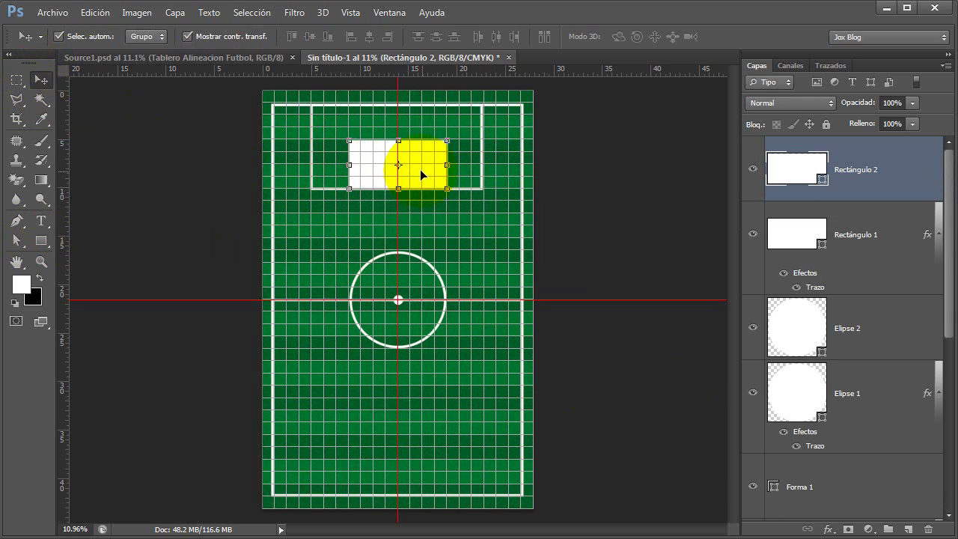
pyautogui.moveTo(416, 160); pyautogui.dragTo(419, 124)
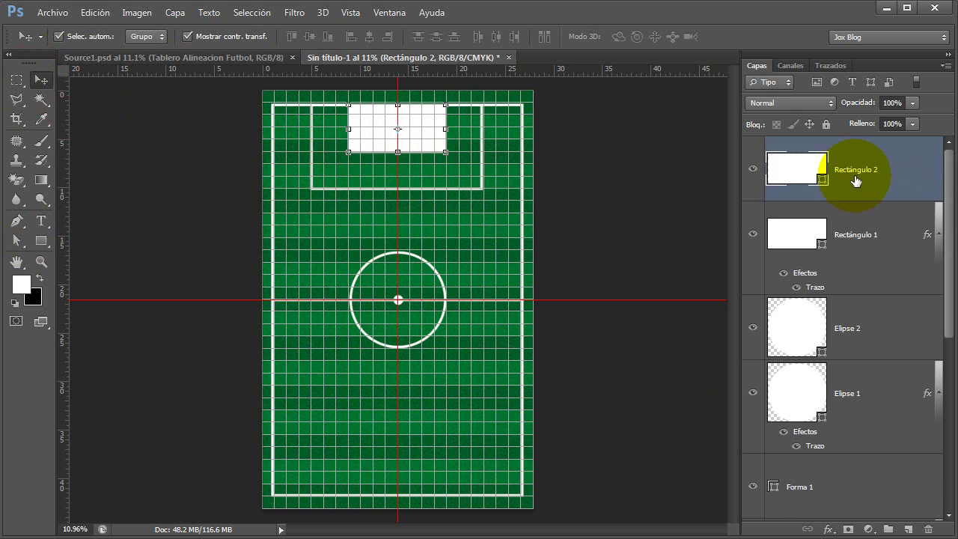
pyautogui.rightClick(855, 181)
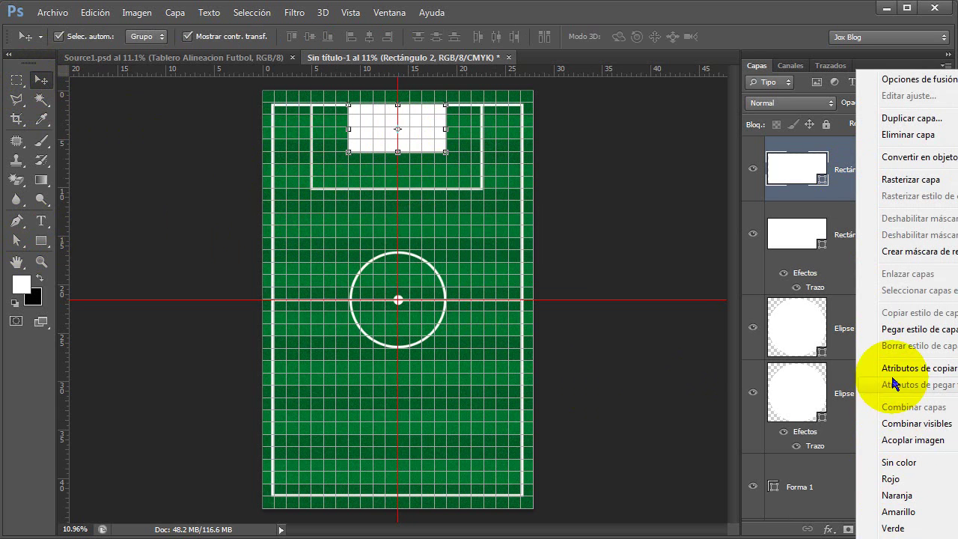
pyautogui.click(919, 329)
pyautogui.click(41, 240)
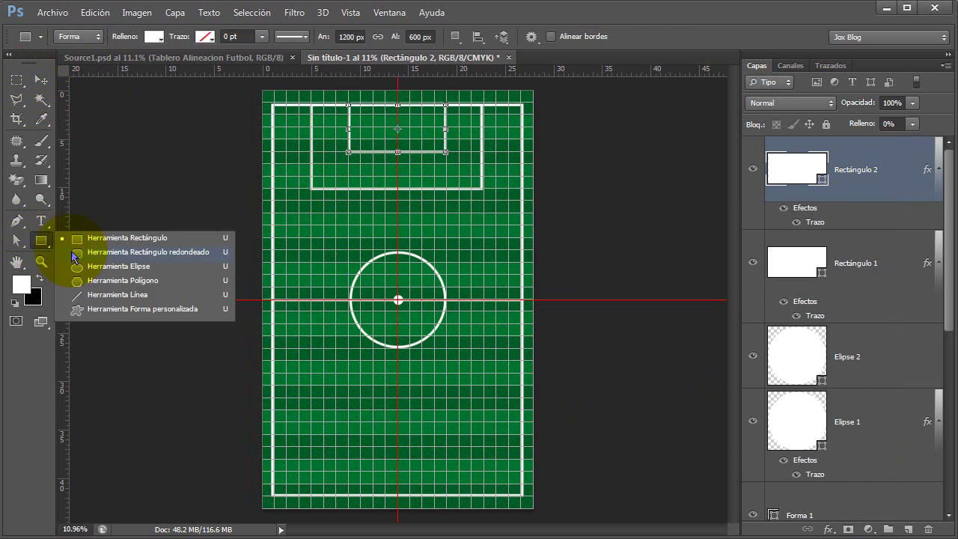
# Create a 7.62 cm circle with the Ellipse tool
pyautogui.click(95, 267)
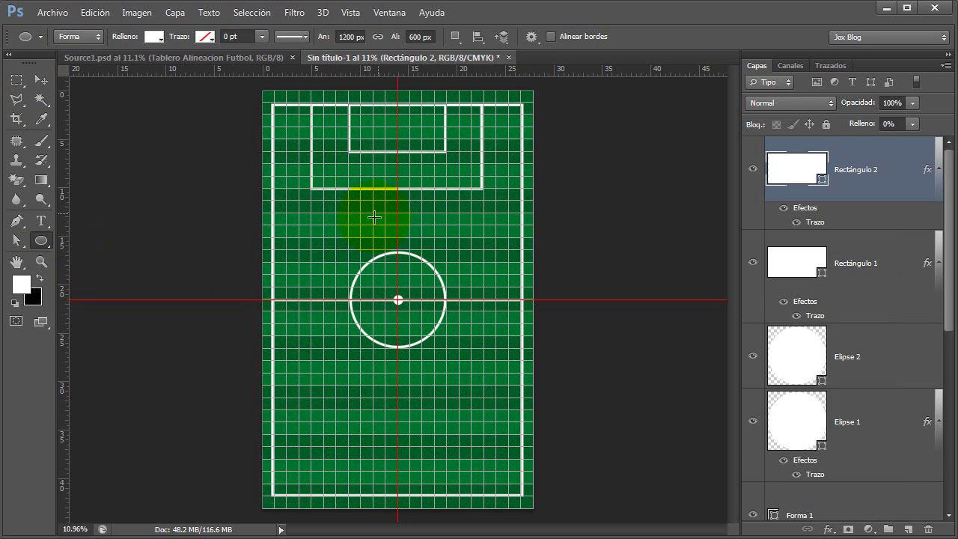
pyautogui.click(381, 212)
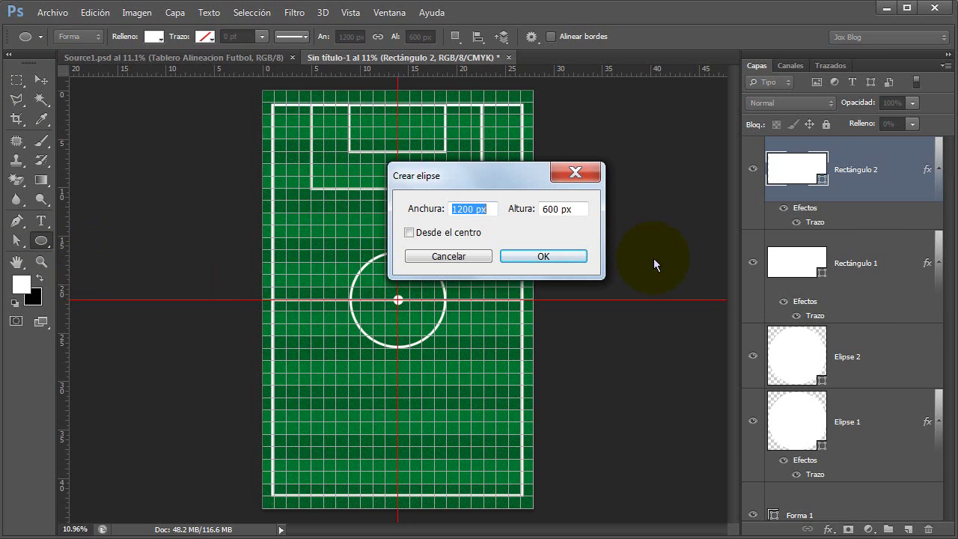
pyautogui.press('Tab')
pyautogui.write('7')
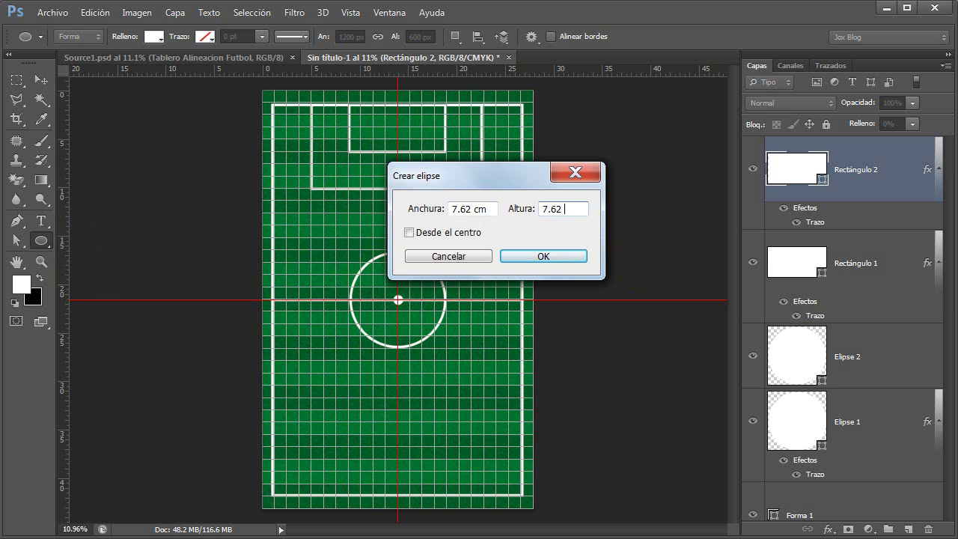
pyautogui.press('Return')
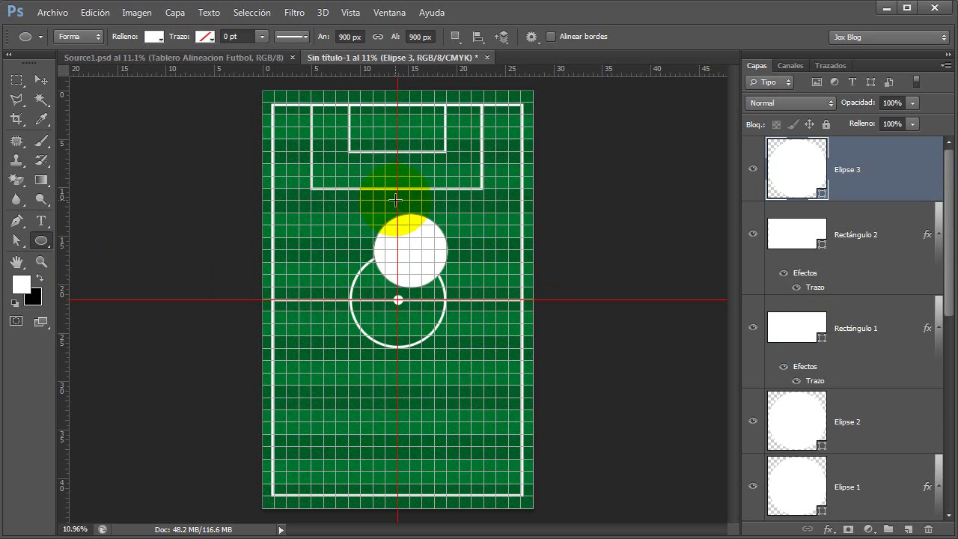
# Move the circle onto the penalty box's bottom line and paste the white outline style onto it
pyautogui.scroll(3, 393, 176)
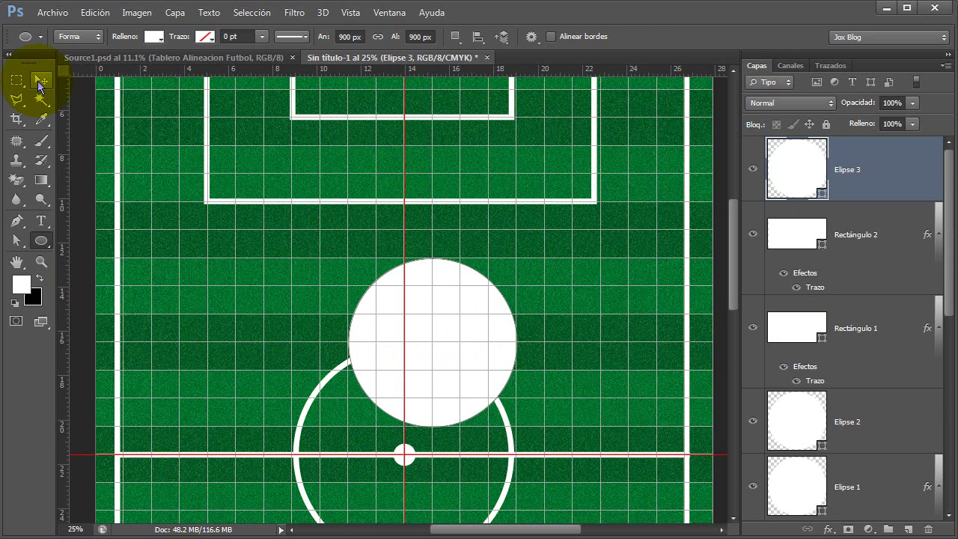
pyautogui.click(39, 85)
pyautogui.moveTo(466, 390); pyautogui.dragTo(445, 253)
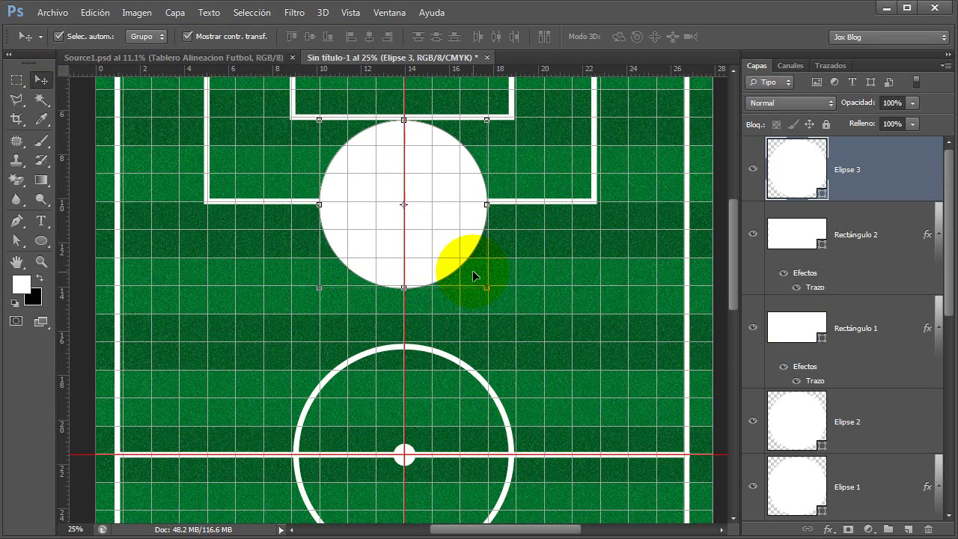
pyautogui.rightClick(838, 161)
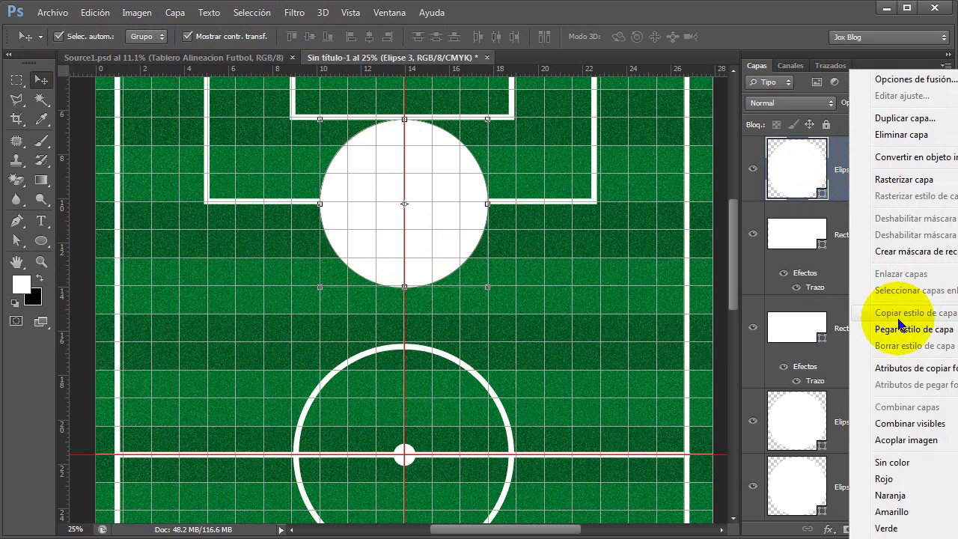
pyautogui.click(912, 329)
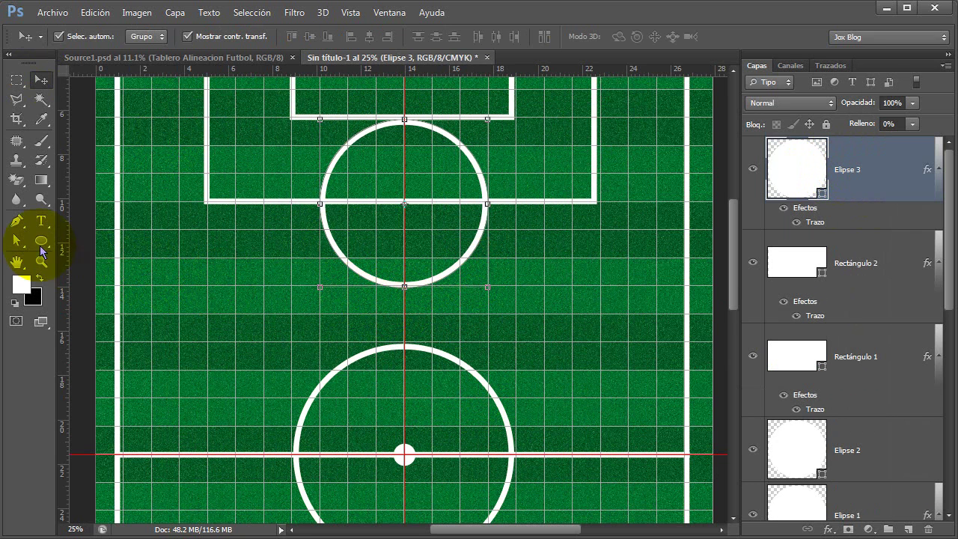
pyautogui.moveTo(15, 243); pyautogui.dragTo(110, 260)
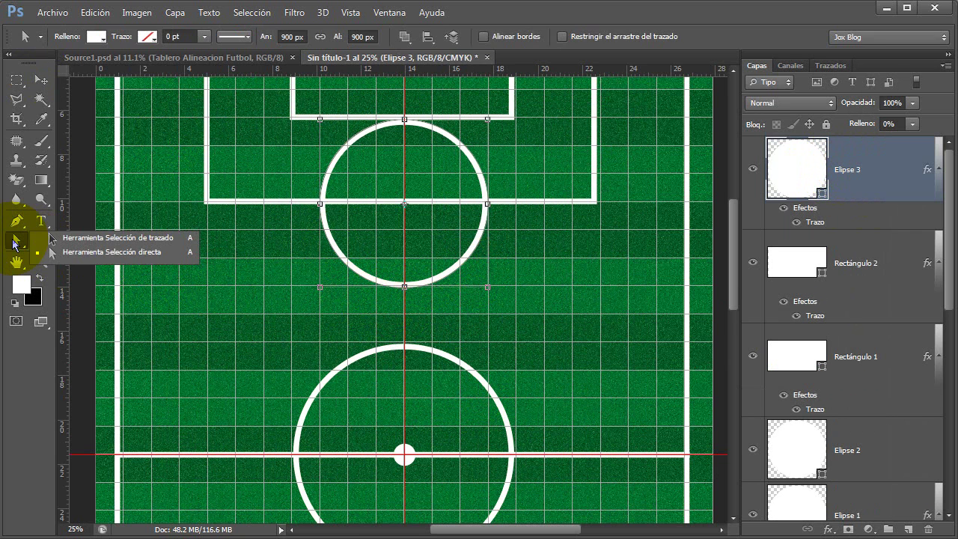
# Delete the circle's top anchor point so only the lower penalty arc remains
pyautogui.click(111, 261)
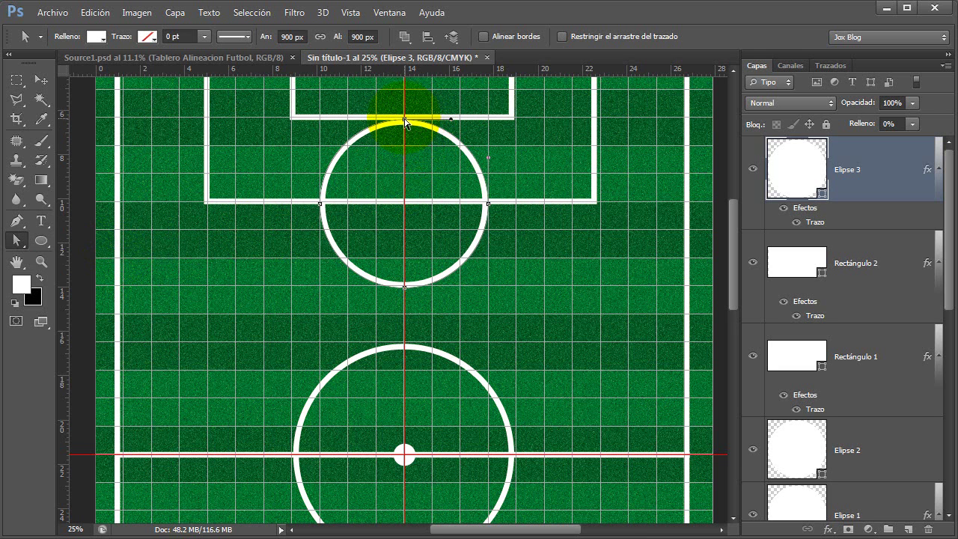
pyautogui.click(404, 119)
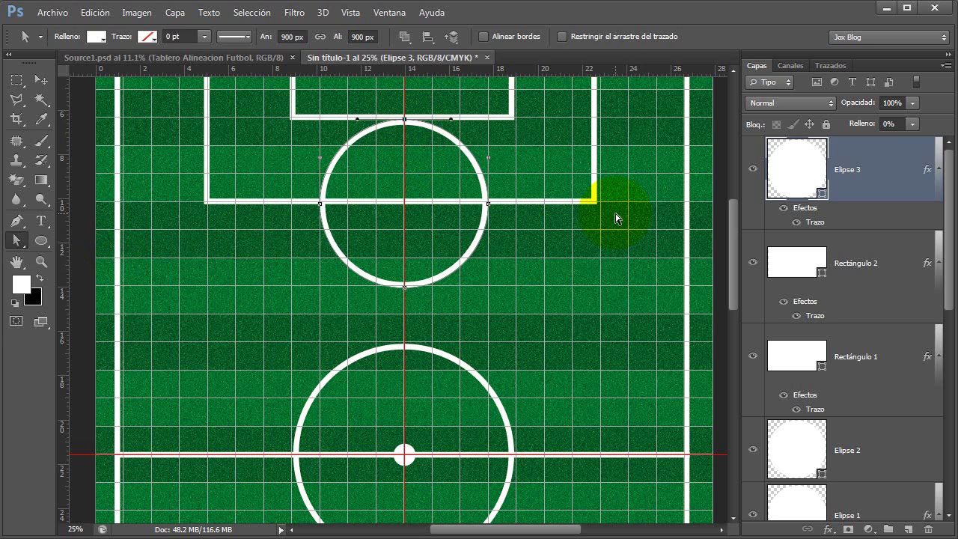
pyautogui.press('Delete')
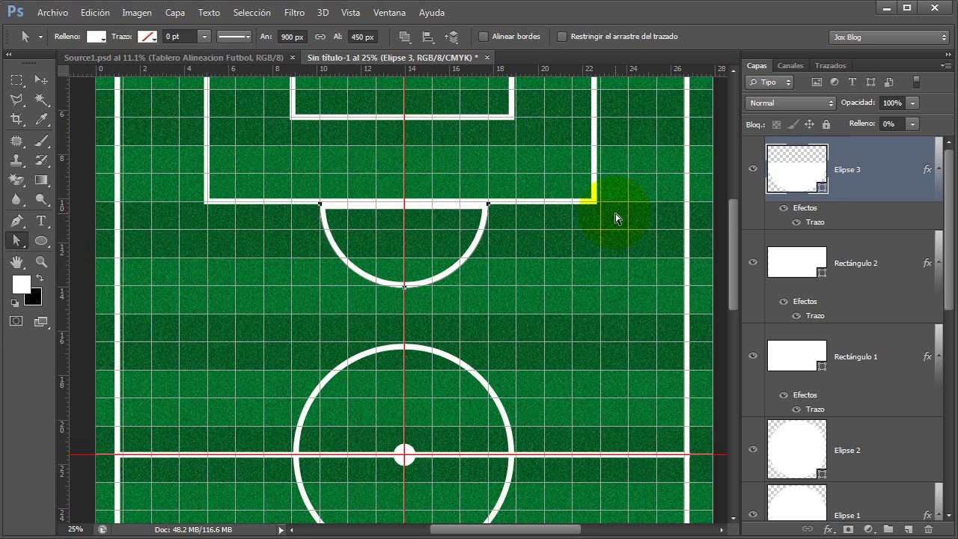
pyautogui.click(42, 79)
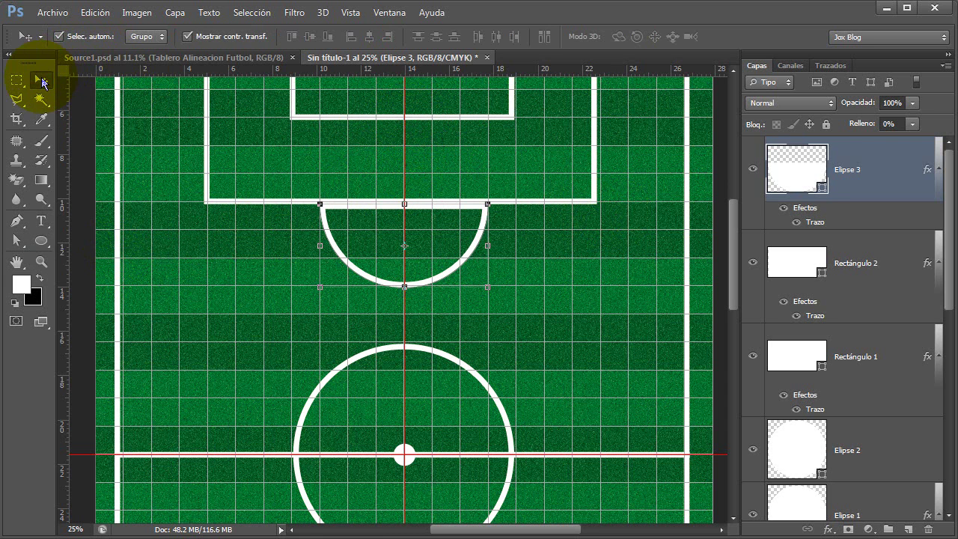
pyautogui.click(47, 241)
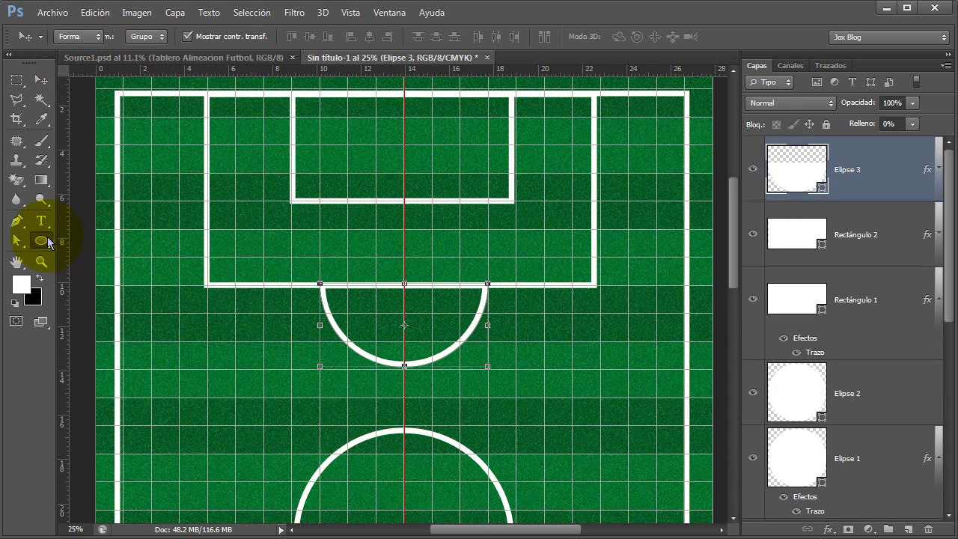
pyautogui.rightClick(47, 241)
# Create a 1 × 1 cm white circle for the penalty spot
pyautogui.click(86, 265)
pyautogui.click(374, 244)
pyautogui.write('cm')
pyautogui.press('Tab')
pyautogui.write('1 cm')
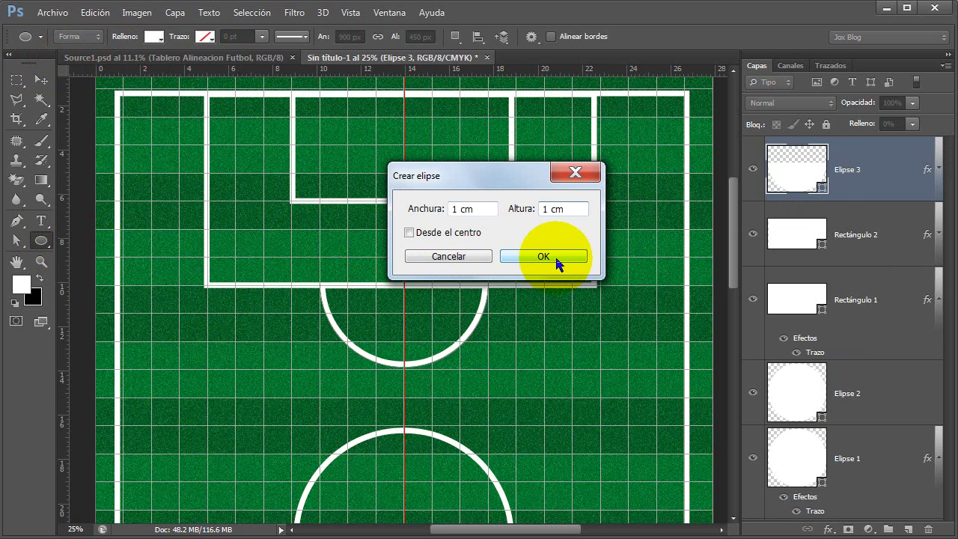
pyautogui.click(557, 258)
# Nudge the spot into place inside the penalty box, then select the four goal-end marking layers
pyautogui.hotkey('ctrl', 't')
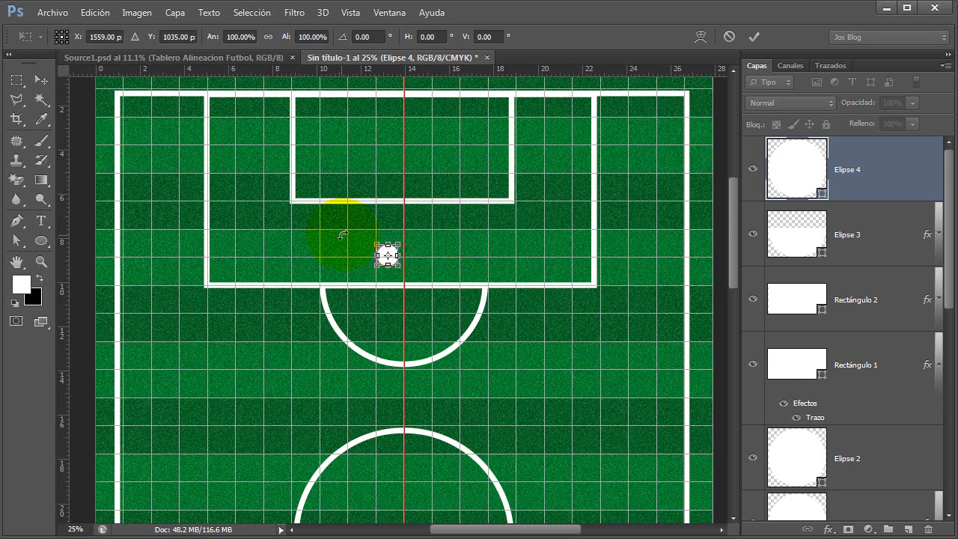
pyautogui.hotkey('shift', 'Up')
pyautogui.hotkey('shift', 'Up')
pyautogui.hotkey('shift', 'Up')
pyautogui.hotkey('shift', 'Up')
pyautogui.hotkey('shift', 'Up')
pyautogui.hotkey('shift', 'Right')
pyautogui.hotkey('shift', 'Right')
pyautogui.hotkey('shift', 'Right')
pyautogui.hotkey('shift', 'Right')
pyautogui.hotkey('shift', 'Right')
pyautogui.hotkey('shift', 'Right')
pyautogui.hotkey('shift', 'Right')
pyautogui.press('Up')
pyautogui.press('Up')
pyautogui.press('Up')
pyautogui.press('Up')
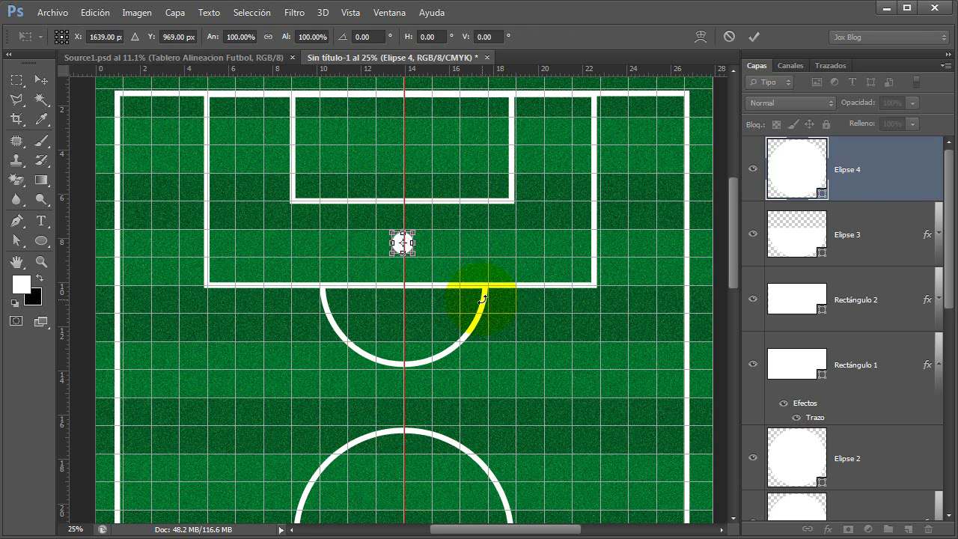
pyautogui.press('Return')
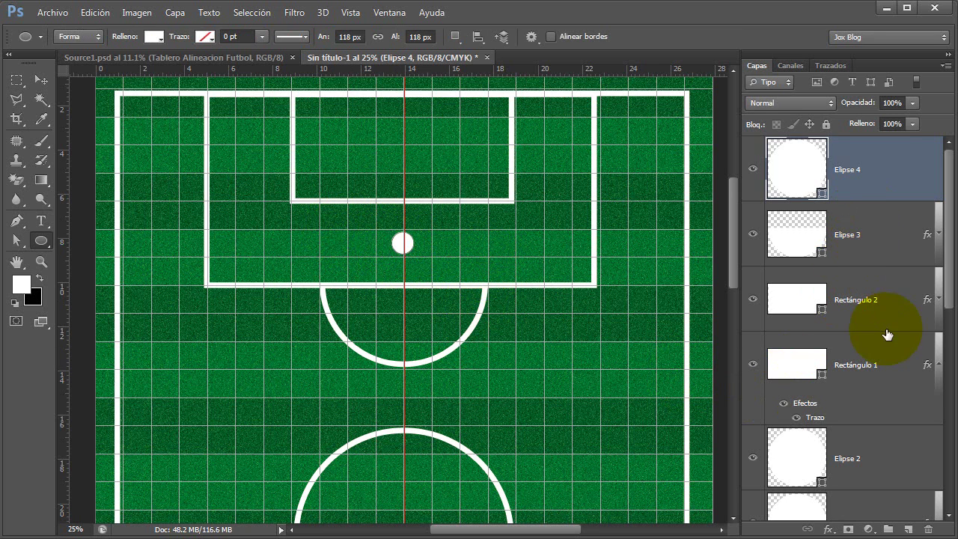
pyautogui.keyDown('shift'); pyautogui.click(860, 362); pyautogui.keyUp('shift')
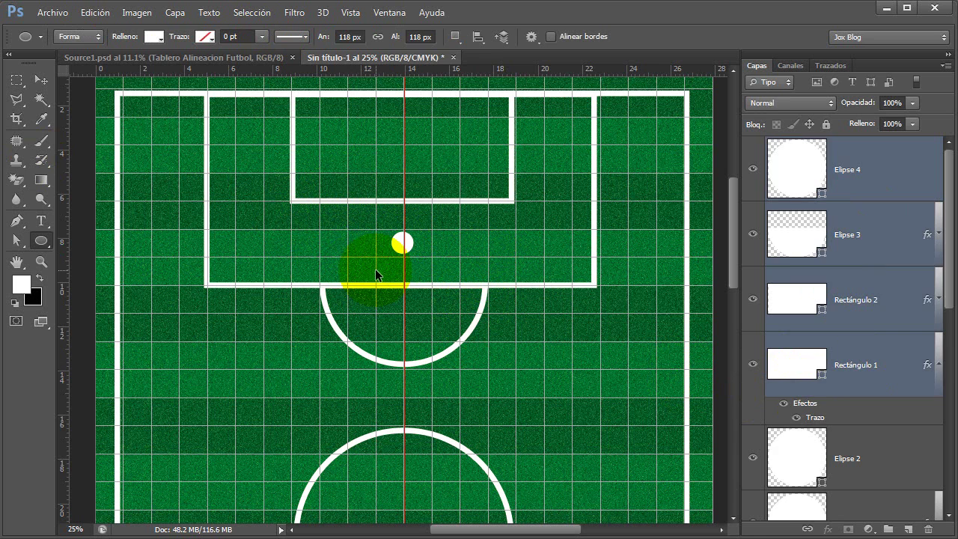
# Group the goal-end marking layers as 'Porteria' and fit the pitch on screen
pyautogui.hotkey('ctrl', 'g')
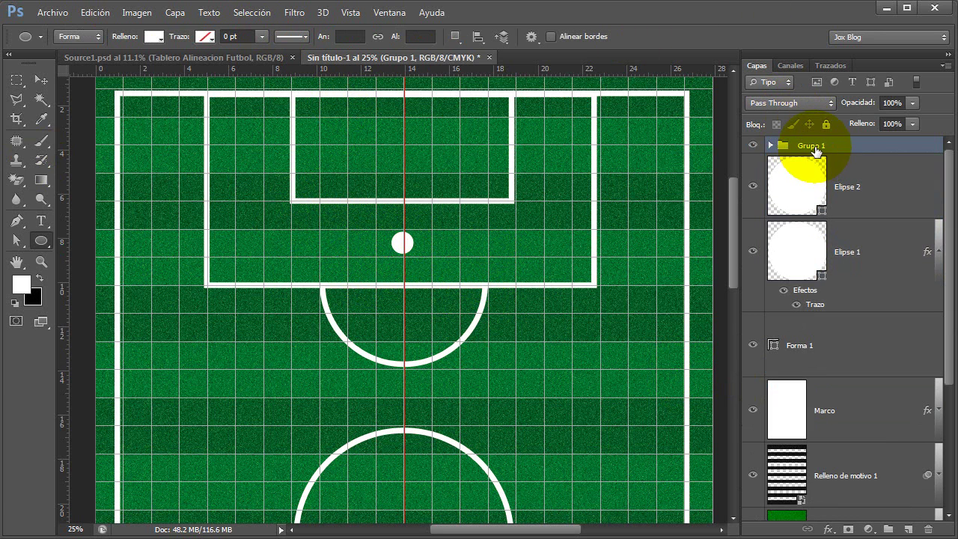
pyautogui.doubleClick(814, 148)
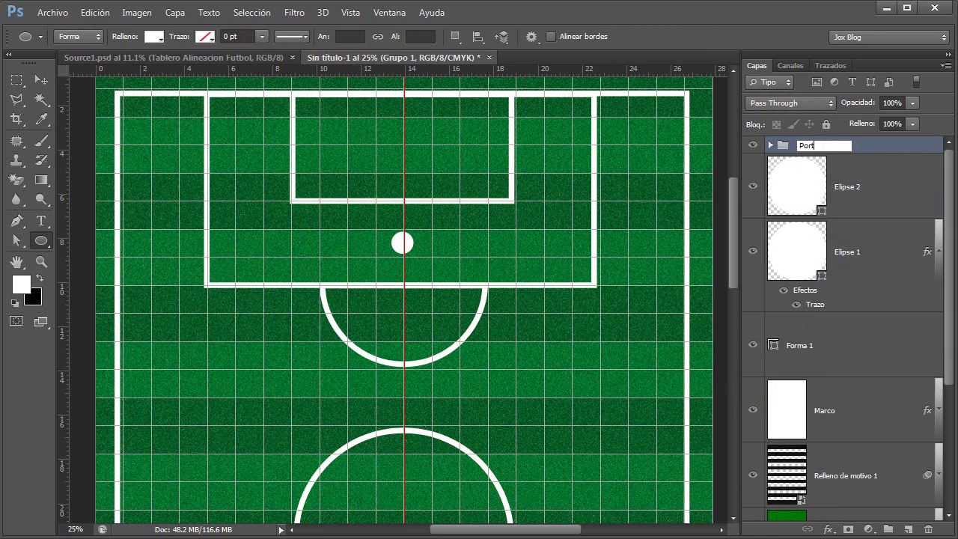
pyautogui.write('teria')
pyautogui.press('Return')
pyautogui.click(41, 261)
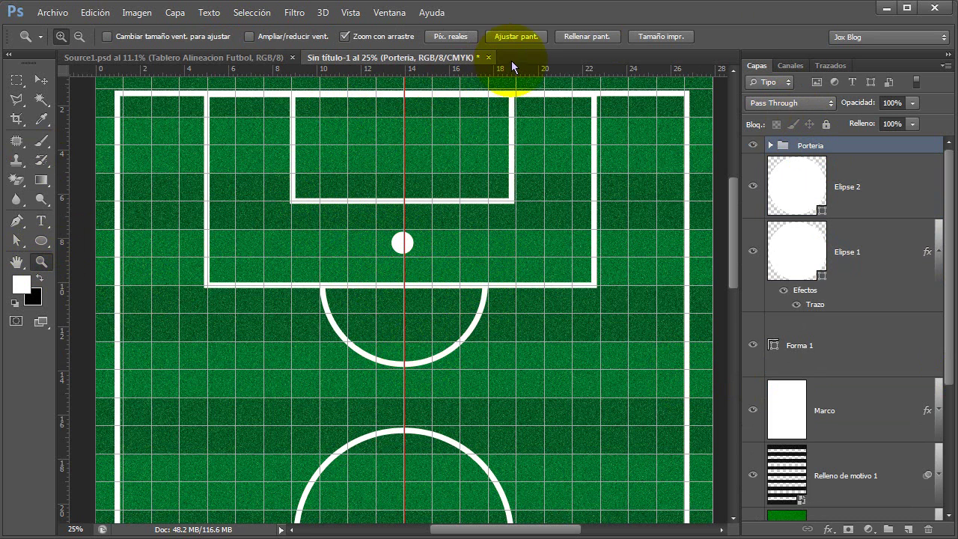
pyautogui.click(516, 38)
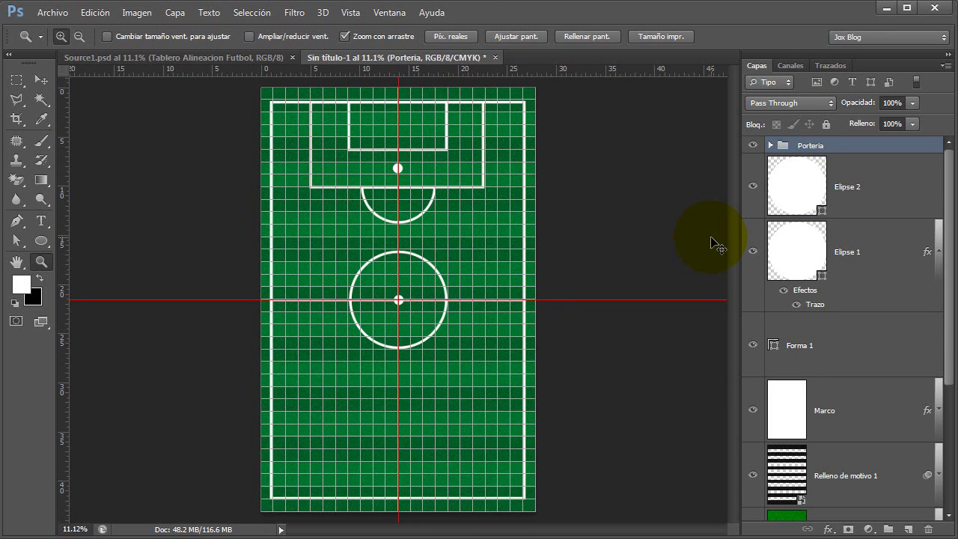
# Duplicate the Porteria group as 'Porteria 2' and start Free Transform on it
pyautogui.hotkey('ctrl', 'j')
pyautogui.doubleClick(814, 146)
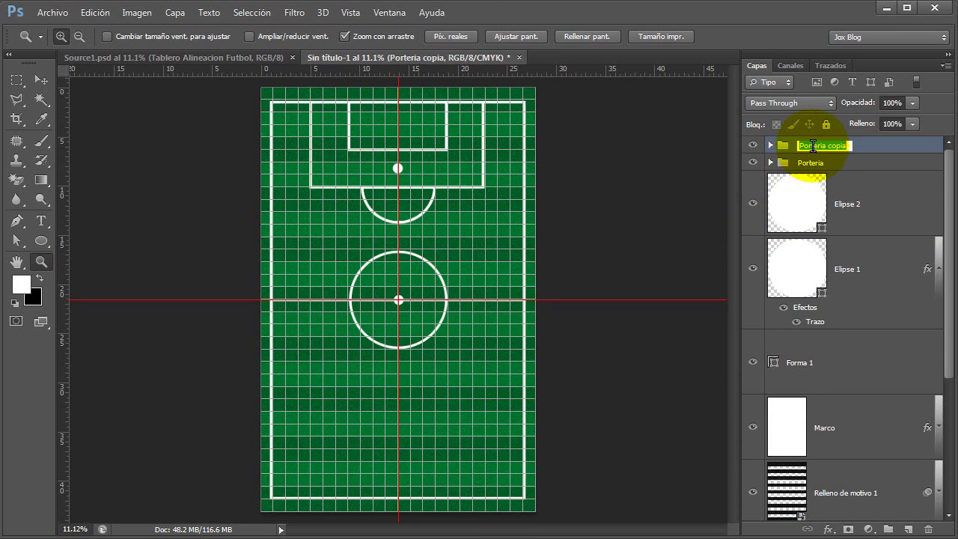
pyautogui.write('Porteria 2')
pyautogui.click(814, 149)
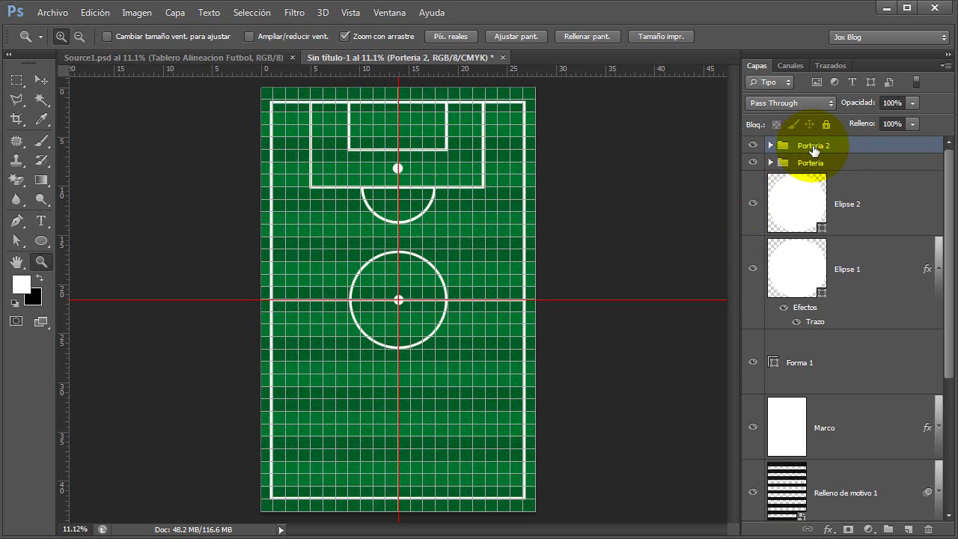
pyautogui.hotkey('ctrl', 't')
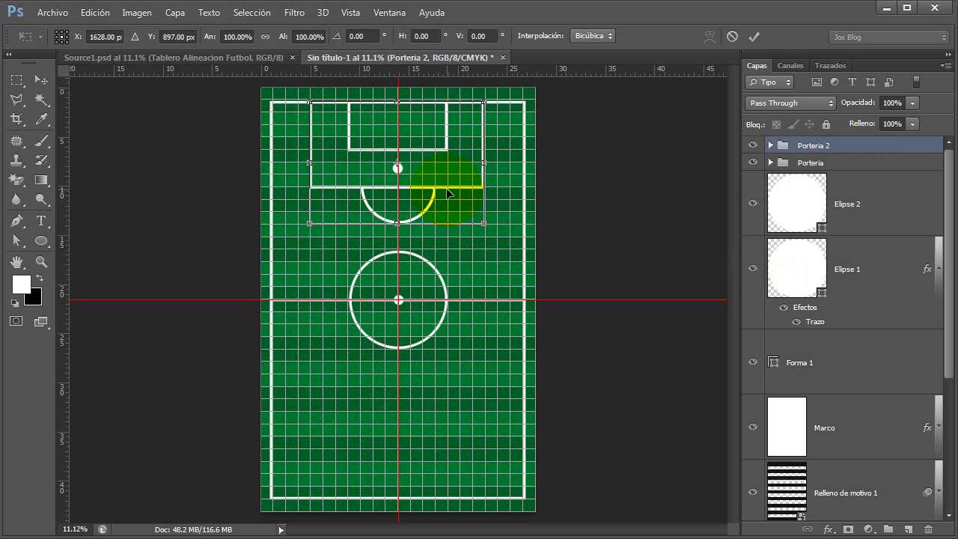
# Flip Porteria 2 vertically, place it on the bottom goal line, and hide the grid and guides
pyautogui.rightClick(448, 195)
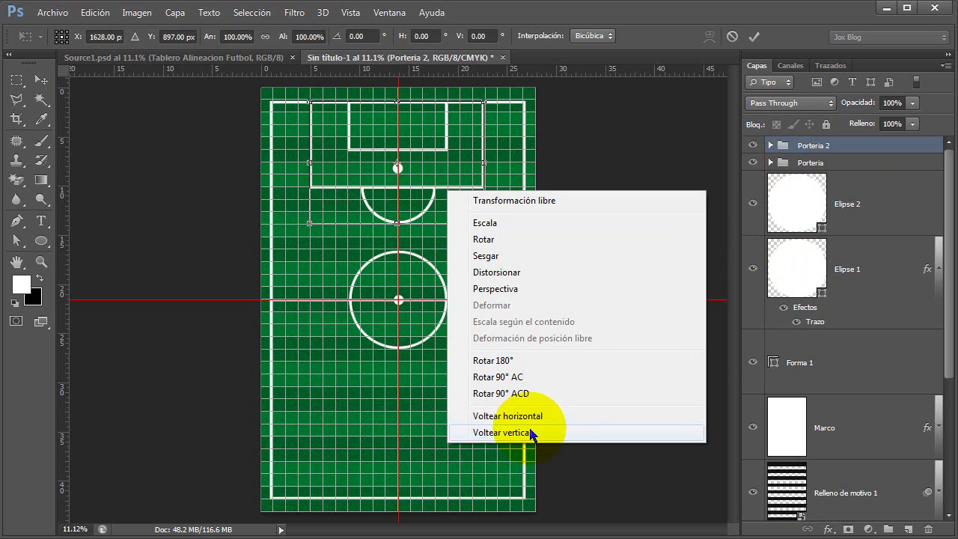
pyautogui.click(533, 432)
pyautogui.moveTo(445, 174); pyautogui.dragTo(445, 446)
pyautogui.hotkey('shift', 'Right')
pyautogui.hotkey('shift', 'Right')
pyautogui.press('Down')
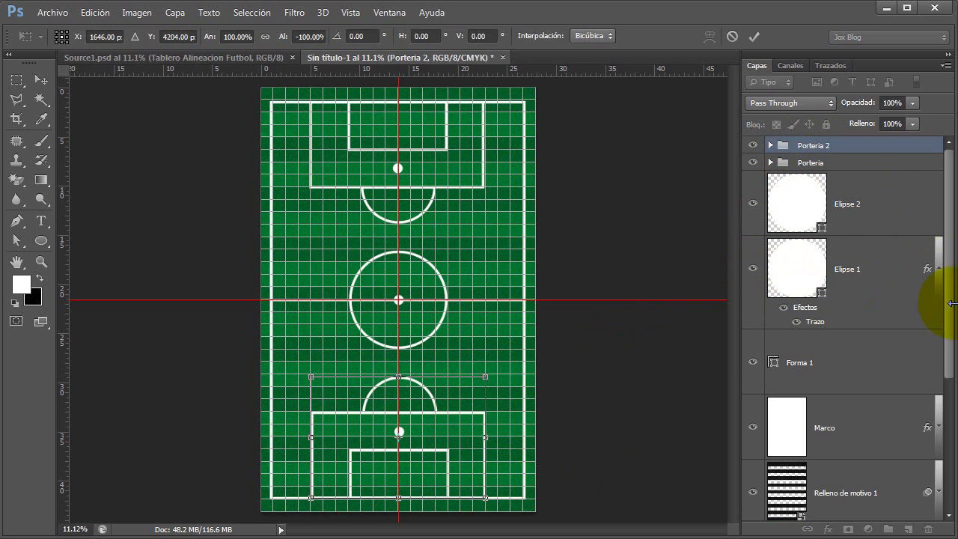
pyautogui.hotkey('ctrl', 'h')
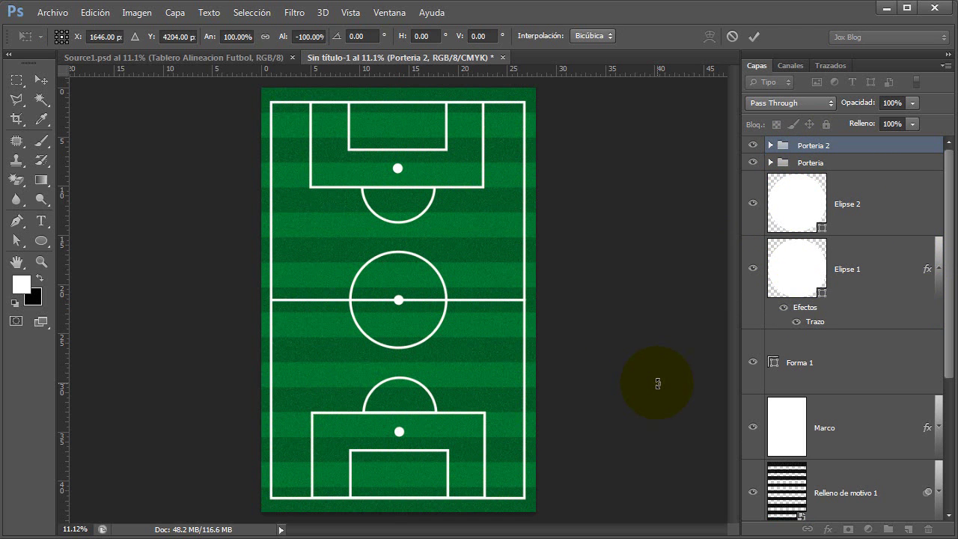
# Open the Camisetas jersey file
pyautogui.press('z')
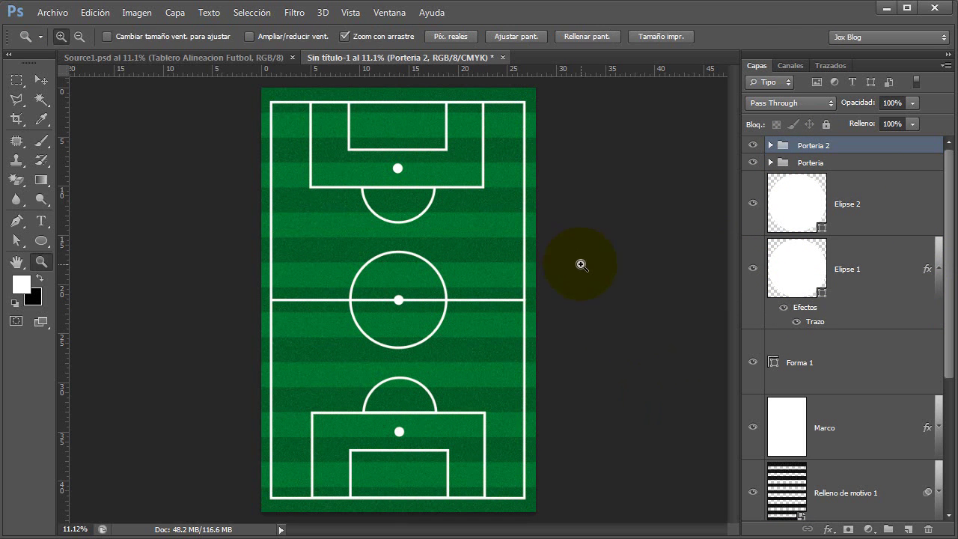
pyautogui.click(52, 13)
pyautogui.click(41, 39)
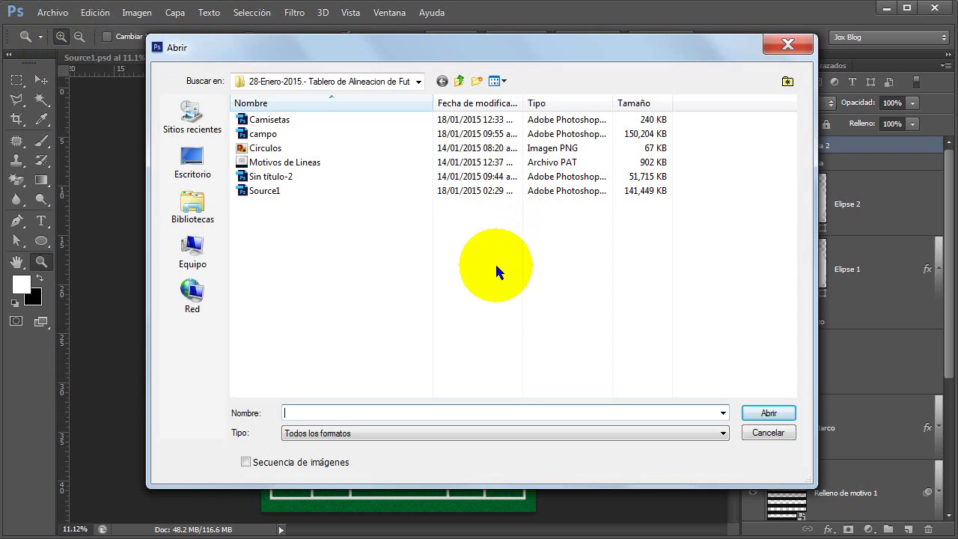
pyautogui.click(272, 121)
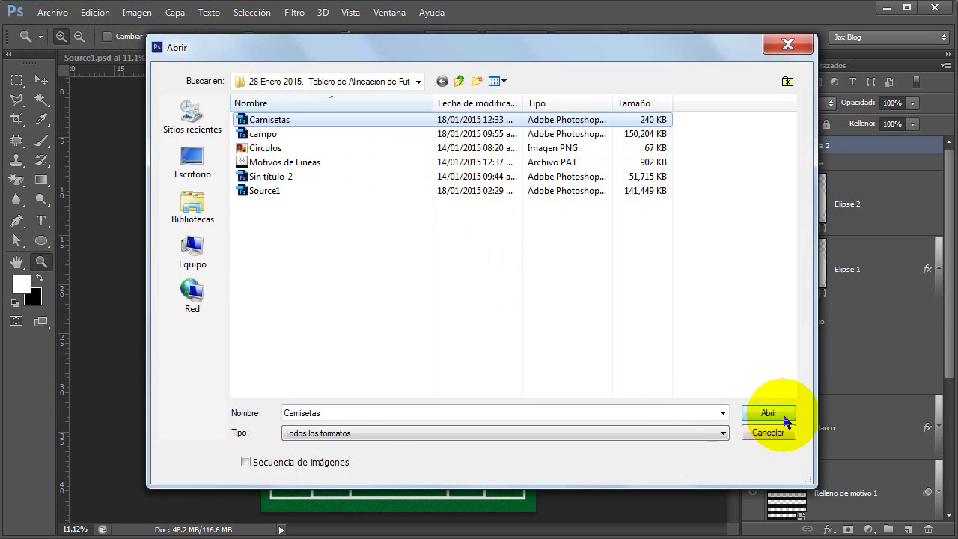
pyautogui.click(784, 422)
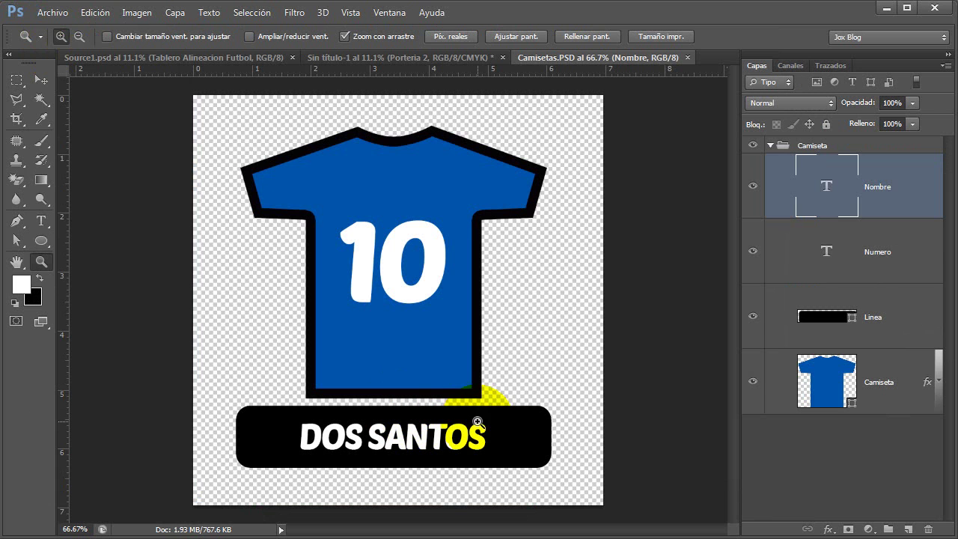
# Preview magenta and green fill colours for the Camiseta shirt, then cancel without changes
pyautogui.click(878, 386)
pyautogui.doubleClick(850, 408)
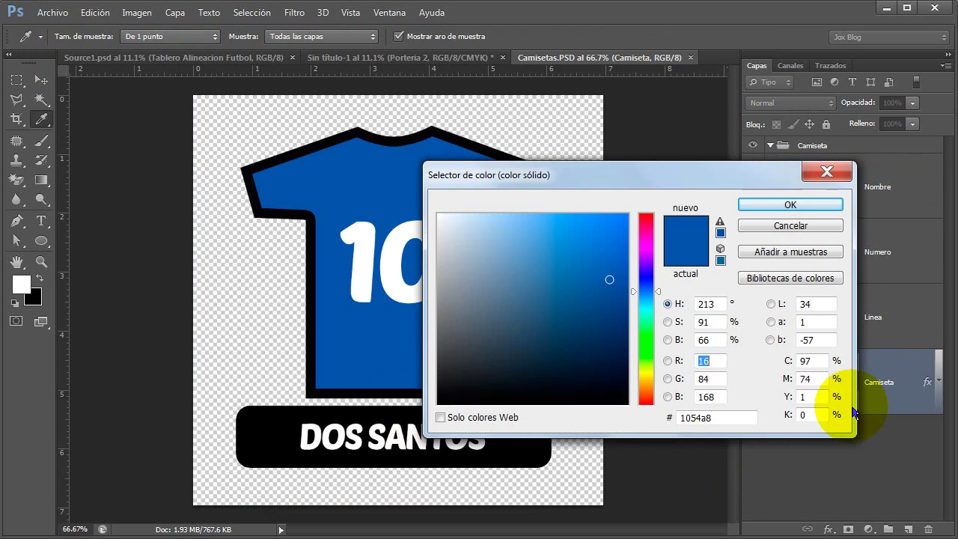
pyautogui.moveTo(708, 178); pyautogui.dragTo(704, 173)
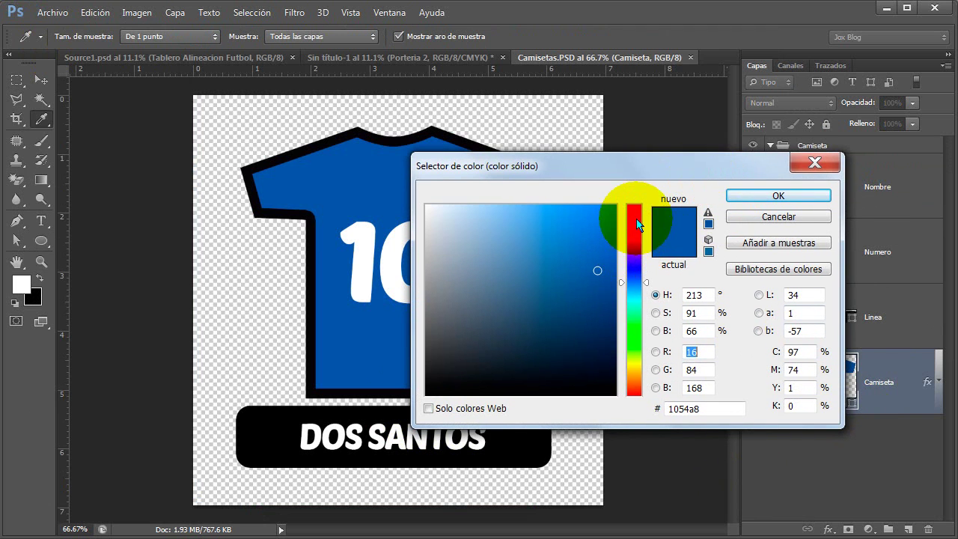
pyautogui.click(634, 218)
pyautogui.moveTo(609, 178); pyautogui.dragTo(693, 175)
pyautogui.moveTo(718, 333); pyautogui.dragTo(717, 345)
pyautogui.moveTo(646, 338); pyautogui.dragTo(586, 252)
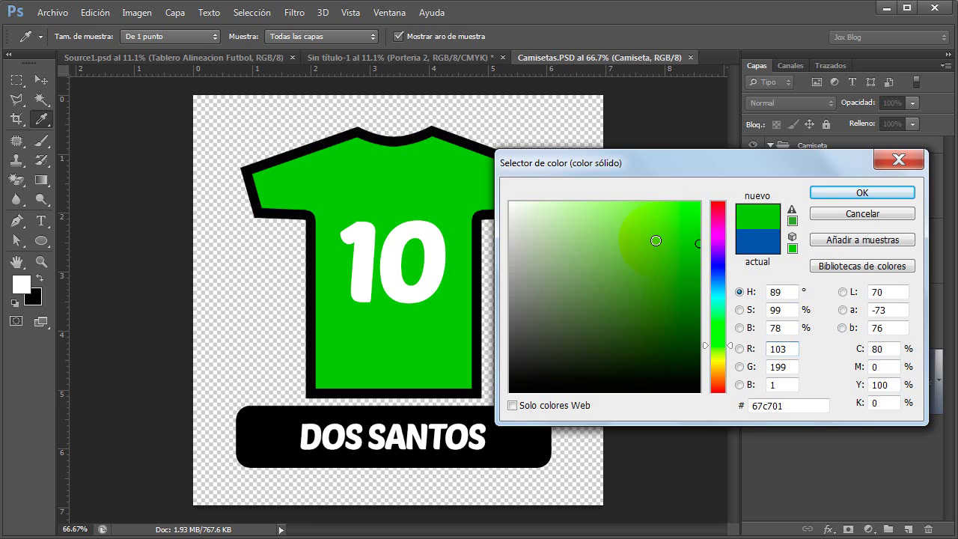
pyautogui.click(898, 159)
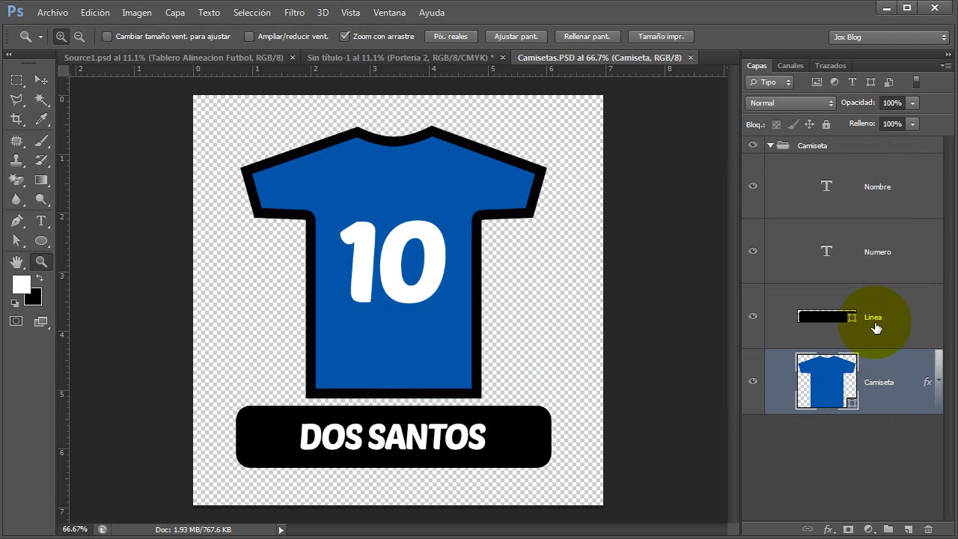
# Inspect the Numero '10' and Nombre text layers, then collapse the Camiseta group
pyautogui.click(873, 319)
pyautogui.click(874, 254)
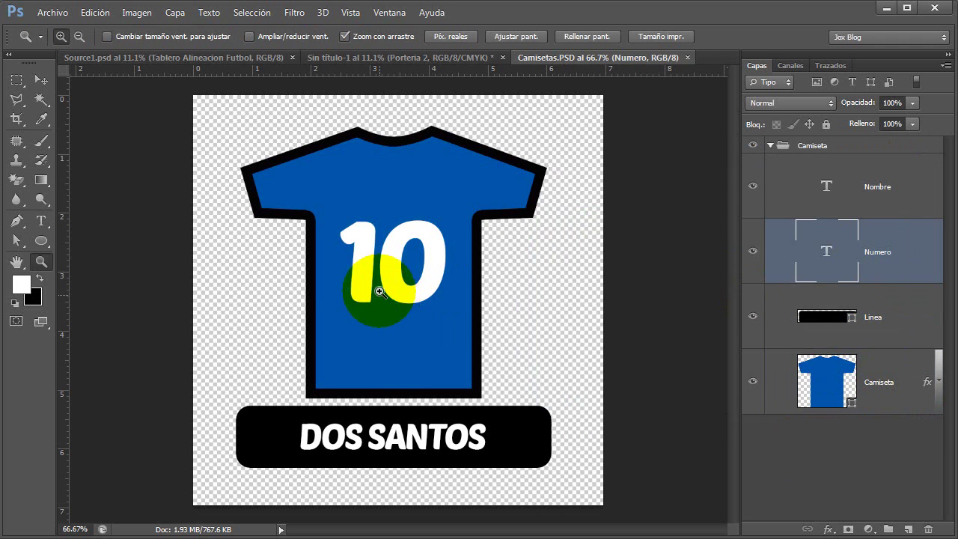
pyautogui.click(41, 221)
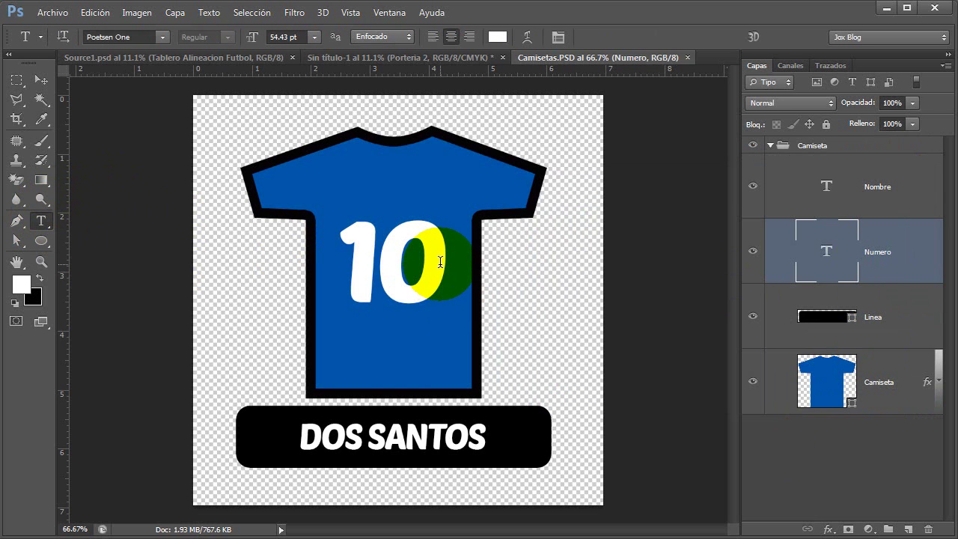
pyautogui.doubleClick(320, 257)
pyautogui.click(757, 26)
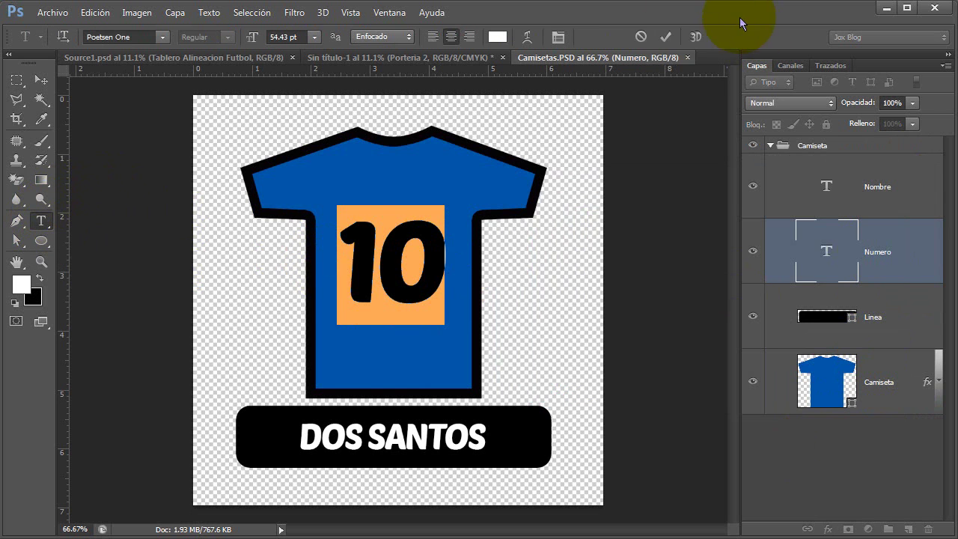
pyautogui.click(860, 187)
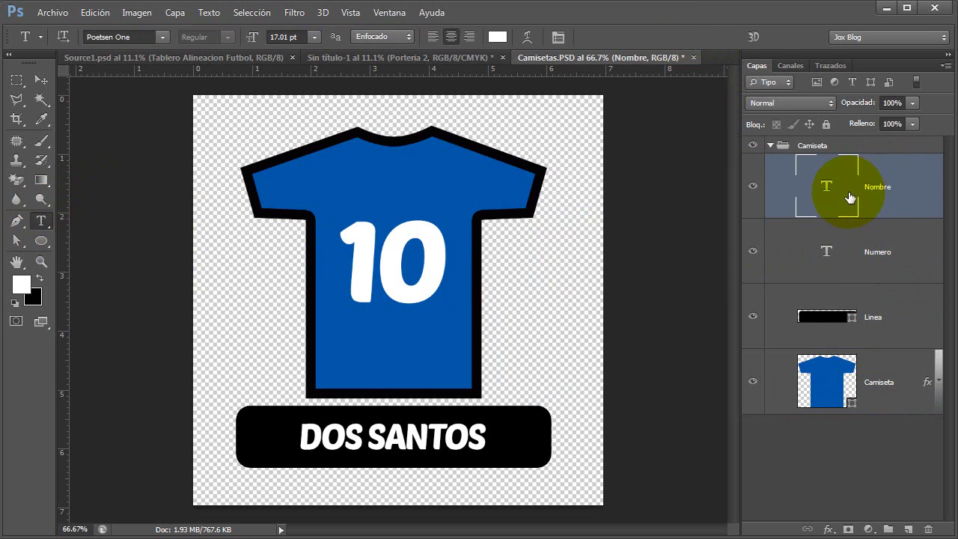
pyautogui.moveTo(538, 386); pyautogui.dragTo(267, 449)
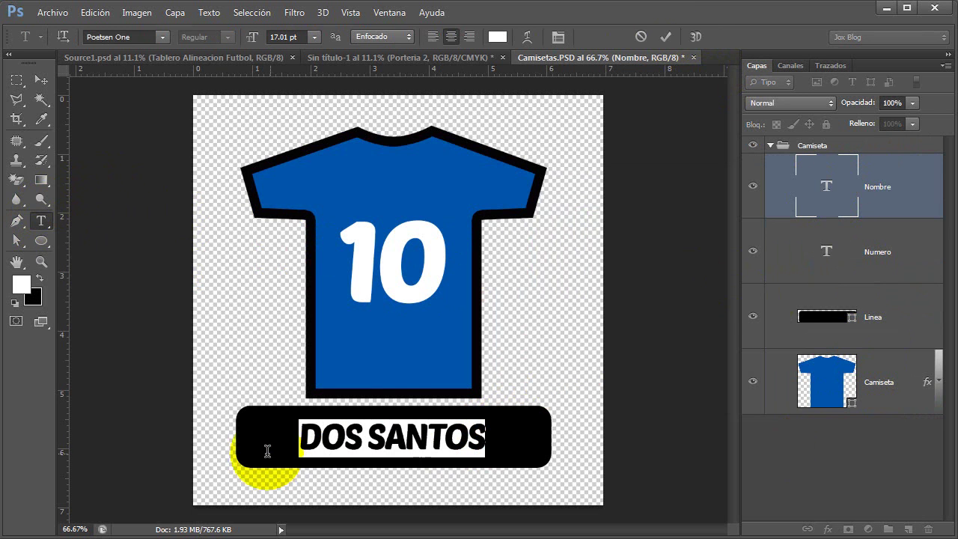
pyautogui.click(811, 145)
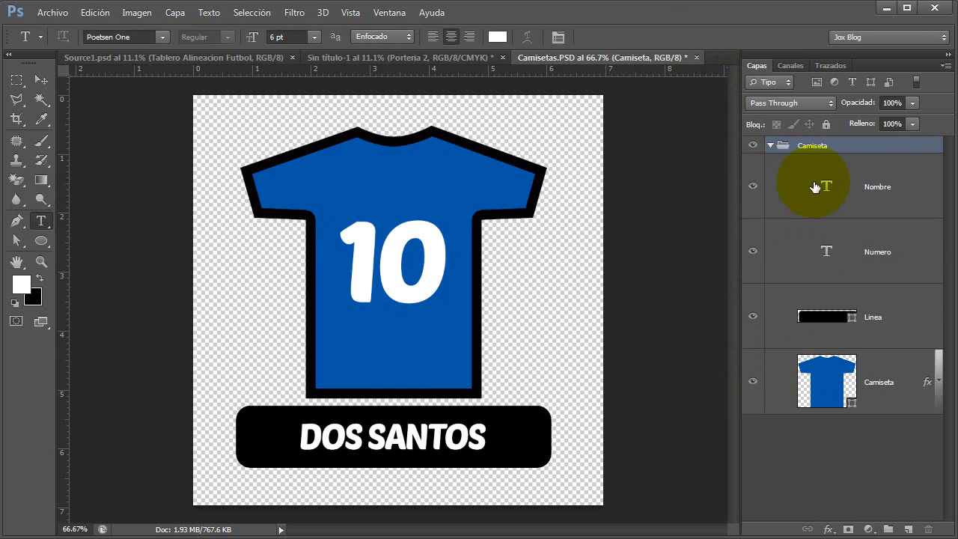
pyautogui.click(770, 145)
# Duplicate the Camiseta group into Sin título-1 and close Camisetas.PSD
pyautogui.rightClick(807, 148)
pyautogui.click(809, 175)
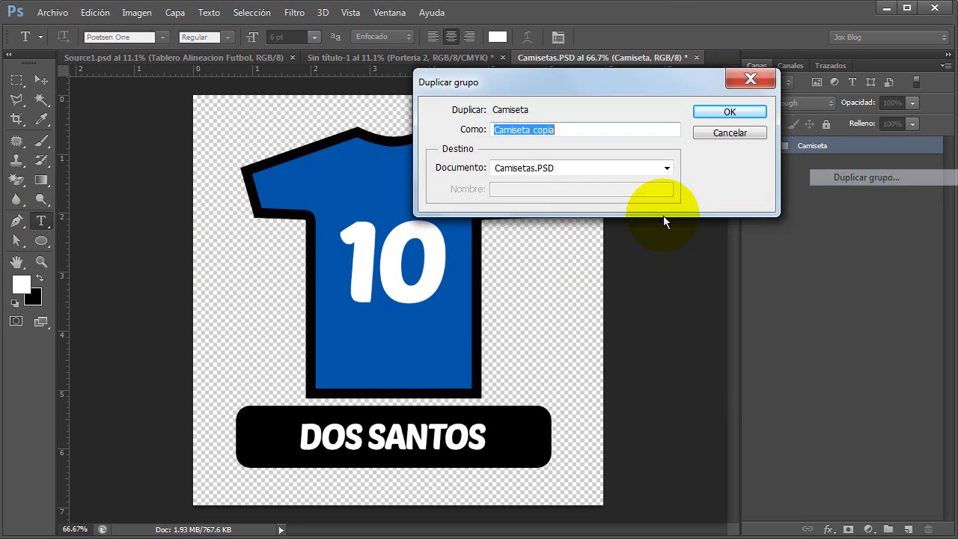
pyautogui.click(547, 181)
pyautogui.click(535, 193)
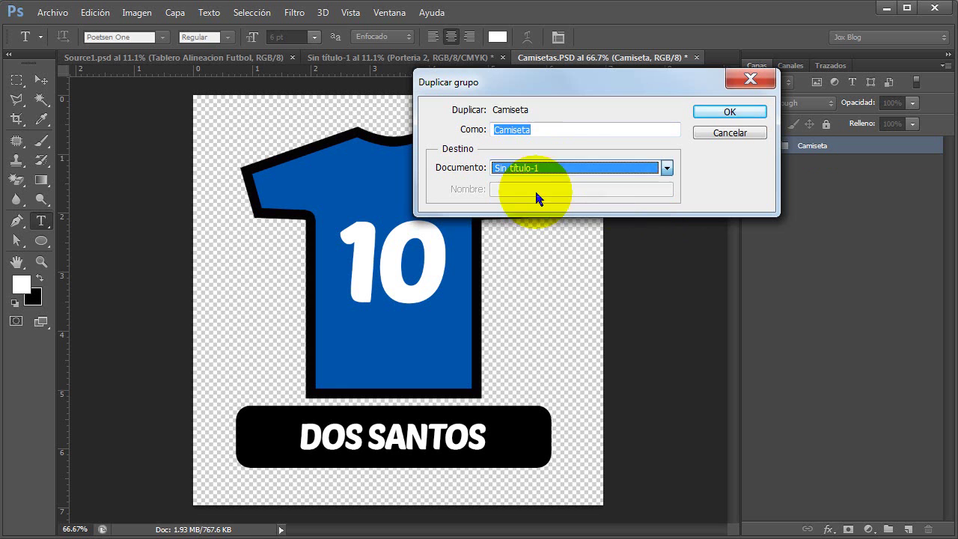
pyautogui.click(725, 111)
pyautogui.click(692, 58)
pyautogui.click(576, 256)
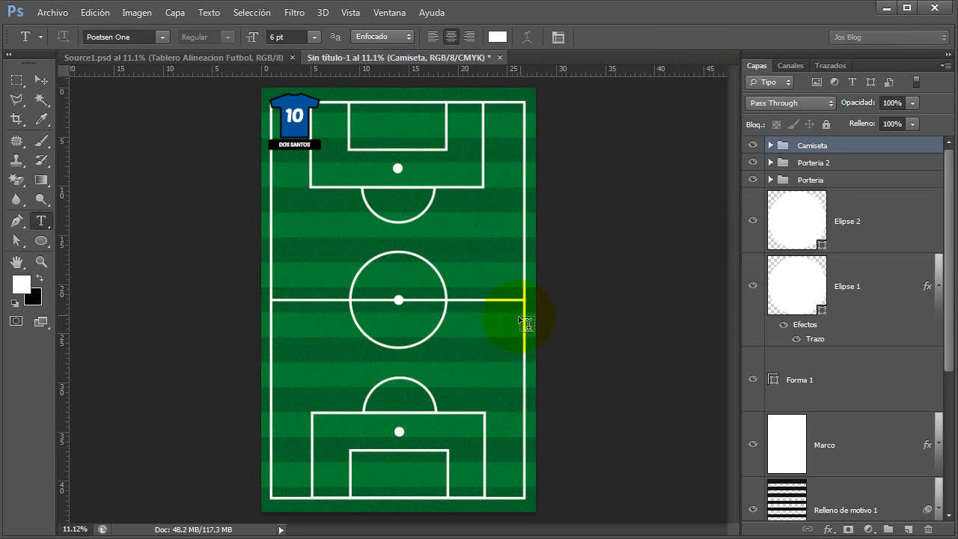
# Move the number-10 jersey to the top penalty-box edge with Free Transform
pyautogui.hotkey('ctrl', 't')
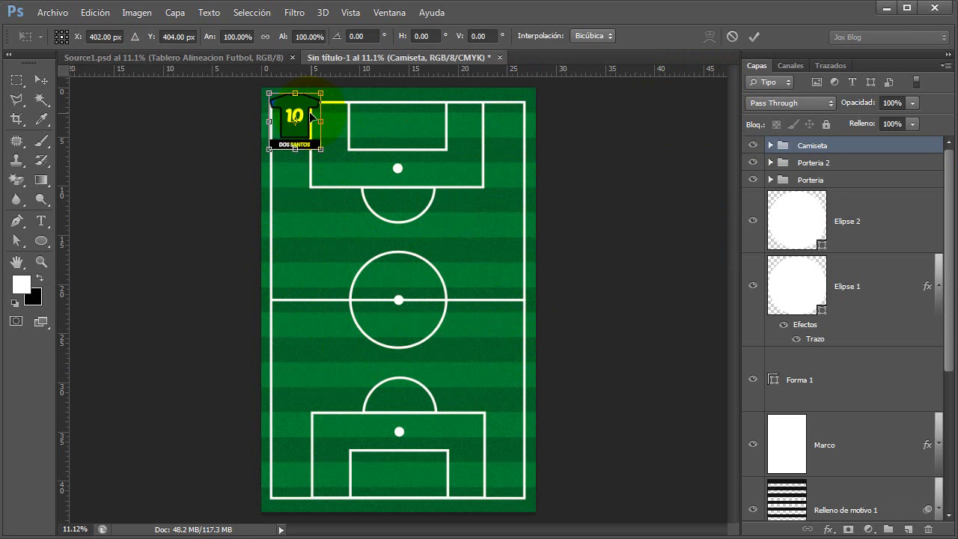
pyautogui.moveTo(294, 118); pyautogui.dragTo(407, 163)
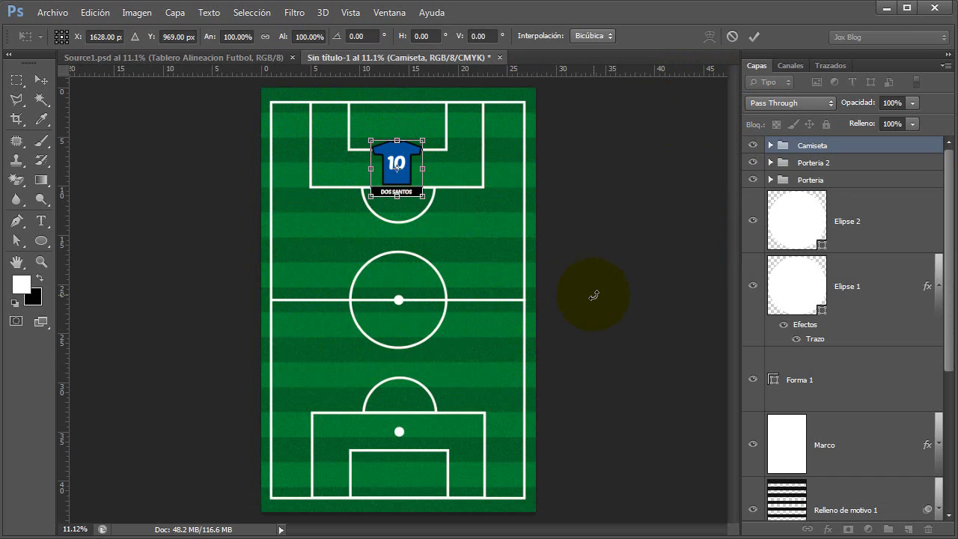
pyautogui.press('Return')
pyautogui.press('t')
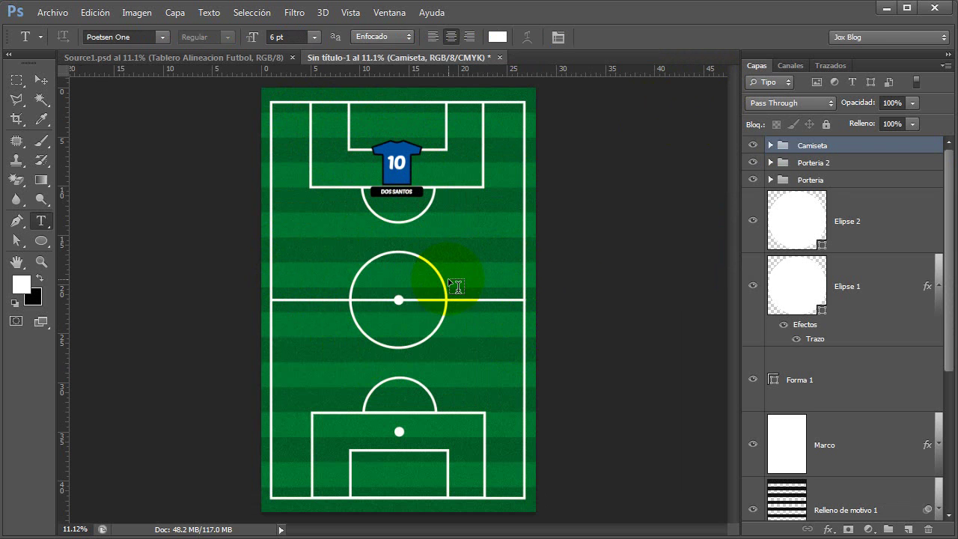
# Alt-drag ten copies of the Camiseta jersey into a lineup from the penalty box to the forwards, then deselect
pyautogui.press('v')
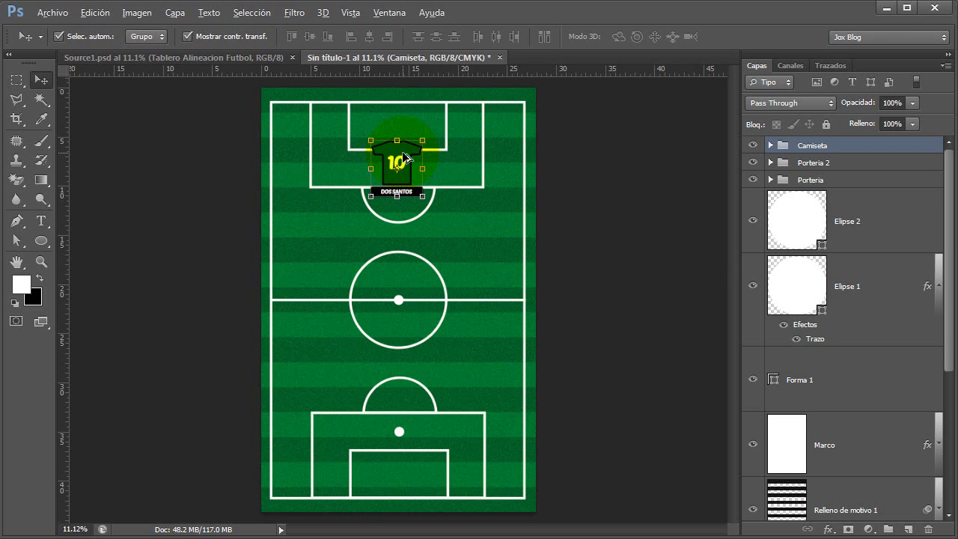
pyautogui.moveTo(404, 157)
pyautogui.mouseDown()
pyautogui.moveTo(488, 212)
pyautogui.moveTo(322, 214)
pyautogui.mouseUp()
pyautogui.click(485, 221)
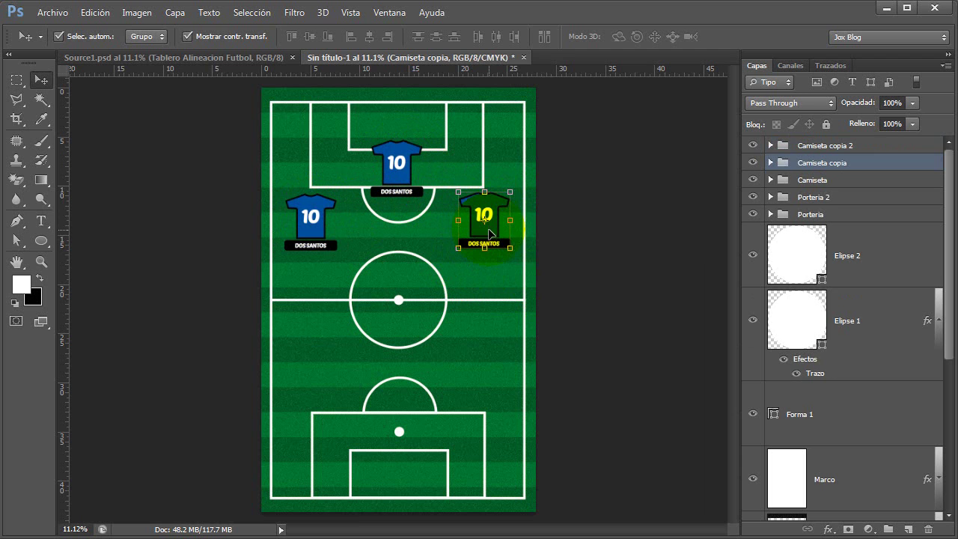
pyautogui.moveTo(487, 234); pyautogui.dragTo(488, 217)
pyautogui.moveTo(324, 221); pyautogui.dragTo(400, 274)
pyautogui.moveTo(401, 274); pyautogui.dragTo(477, 285)
pyautogui.moveTo(477, 286)
pyautogui.mouseDown()
pyautogui.moveTo(329, 288)
pyautogui.moveTo(374, 351)
pyautogui.moveTo(426, 354)
pyautogui.mouseUp()
pyautogui.moveTo(426, 355)
pyautogui.mouseDown()
pyautogui.moveTo(407, 479)
pyautogui.moveTo(492, 429)
pyautogui.moveTo(359, 410)
pyautogui.moveTo(332, 424)
pyautogui.mouseUp()
pyautogui.click(423, 345)
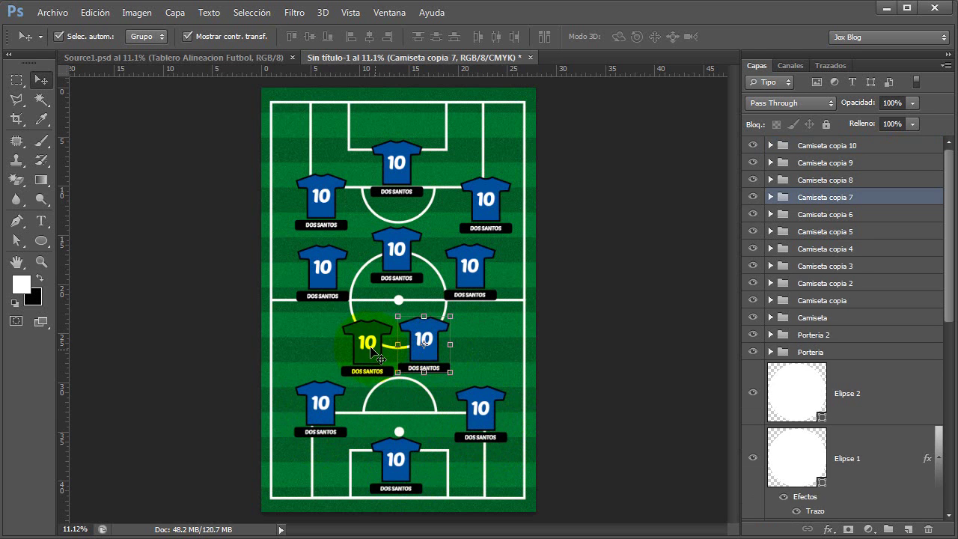
pyautogui.moveTo(379, 355); pyautogui.dragTo(376, 352)
pyautogui.click(606, 383)
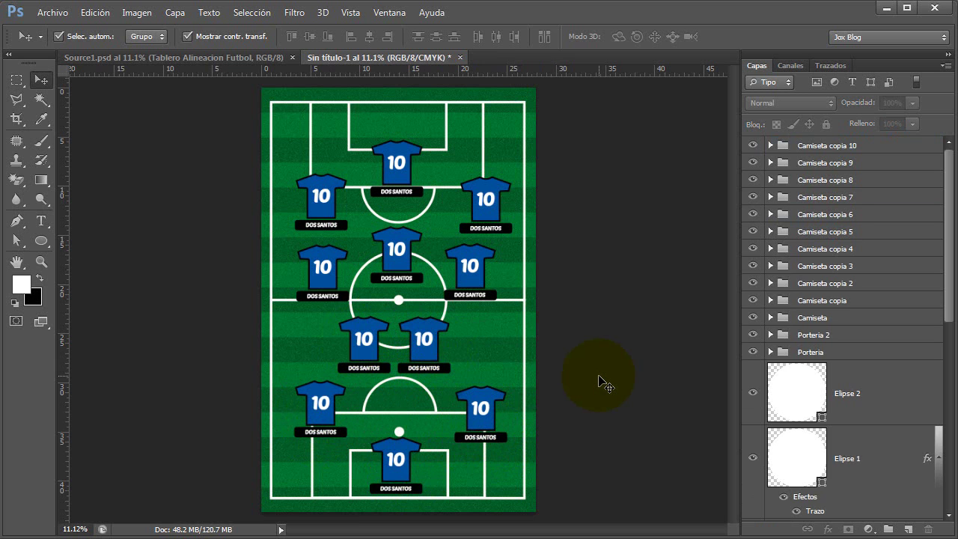
# Switch to the Source1.psd tab showing the finished lineup with coloured, named jerseys
pyautogui.click(271, 58)
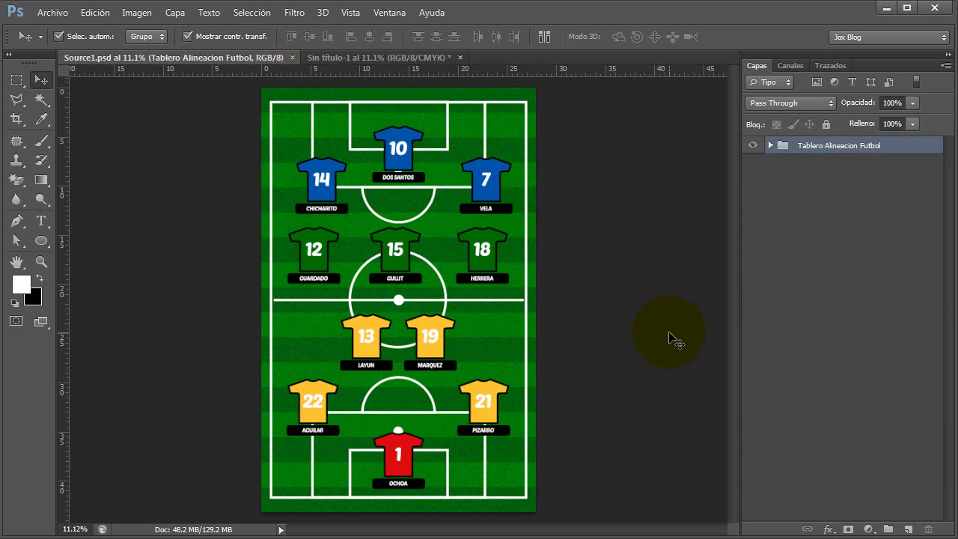